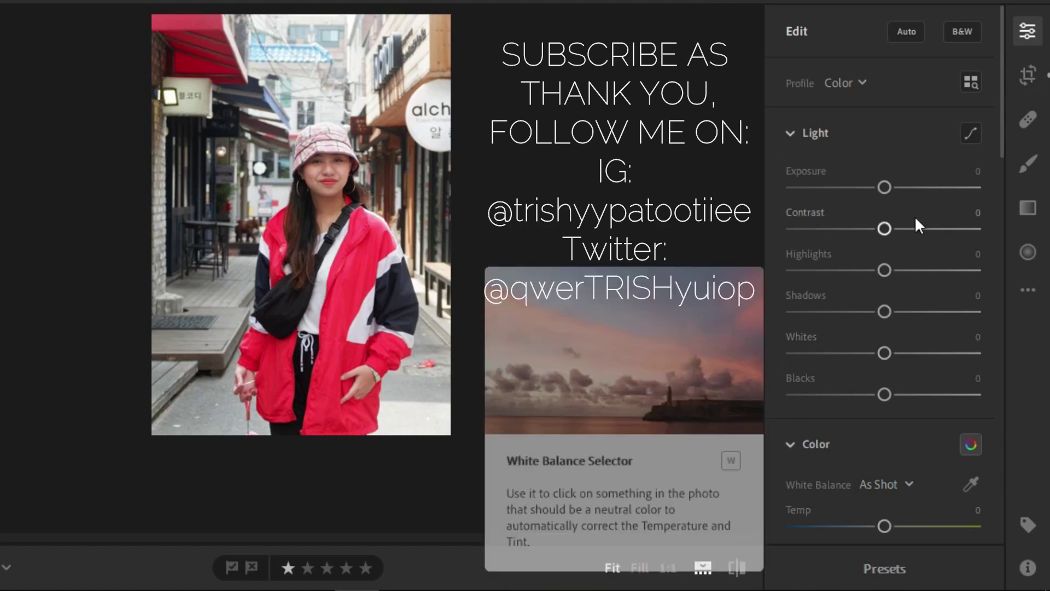
# Set Exposure to +0.41 and Contrast to -30 in the Light panel
pyautogui.moveTo(885, 185)
pyautogui.mouseDown()
pyautogui.moveTo(930, 193)
pyautogui.moveTo(835, 191)
pyautogui.moveTo(894, 195)
pyautogui.moveTo(861, 198)
pyautogui.moveTo(885, 196)
pyautogui.mouseUp()
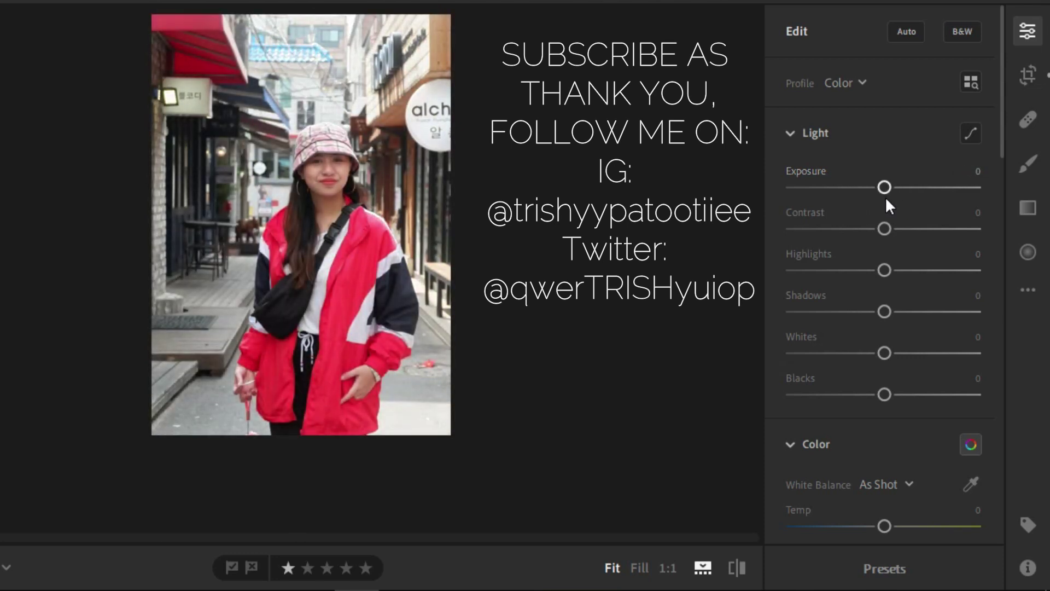
pyautogui.click(978, 171)
pyautogui.press('BackSpace')
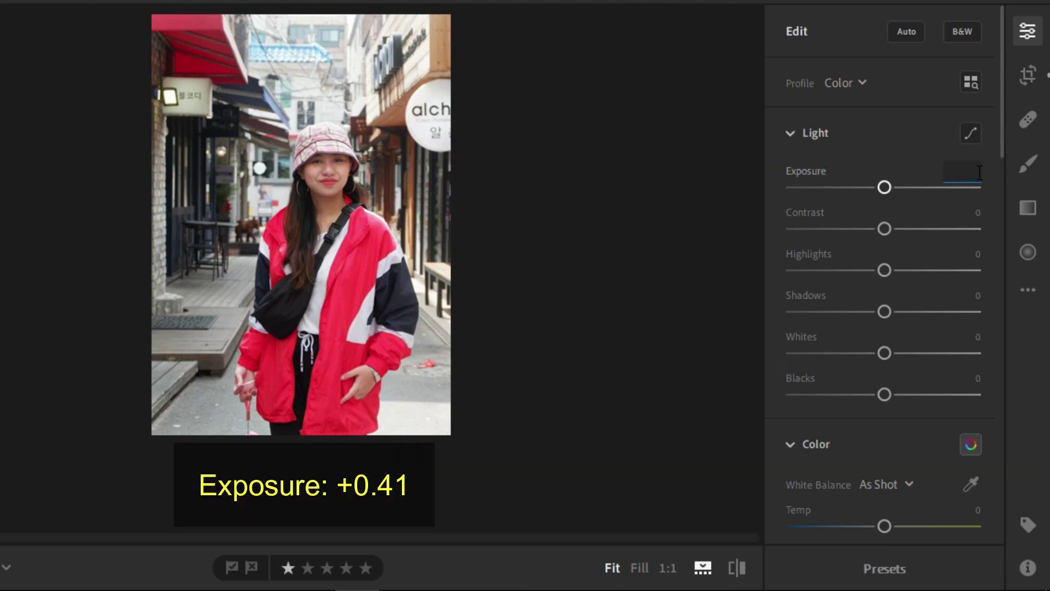
pyautogui.write('0.41')
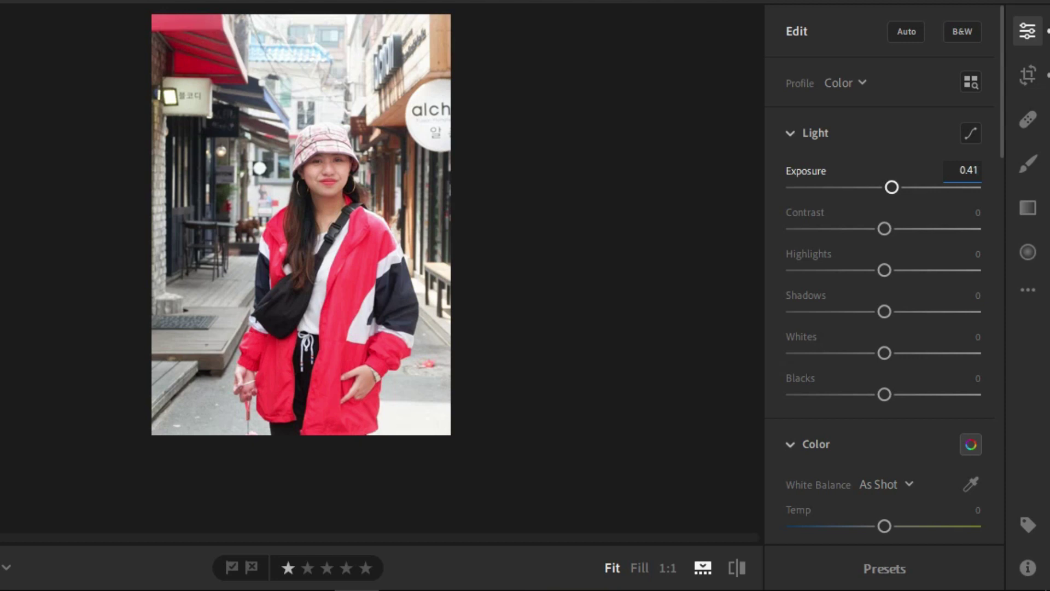
pyautogui.press('Tab')
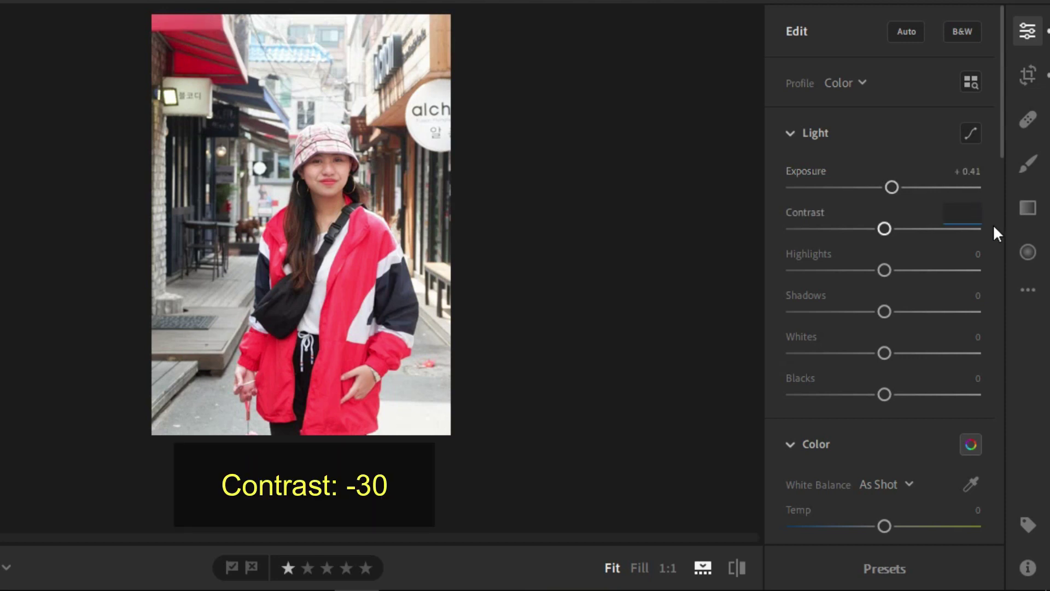
pyautogui.write('-30')
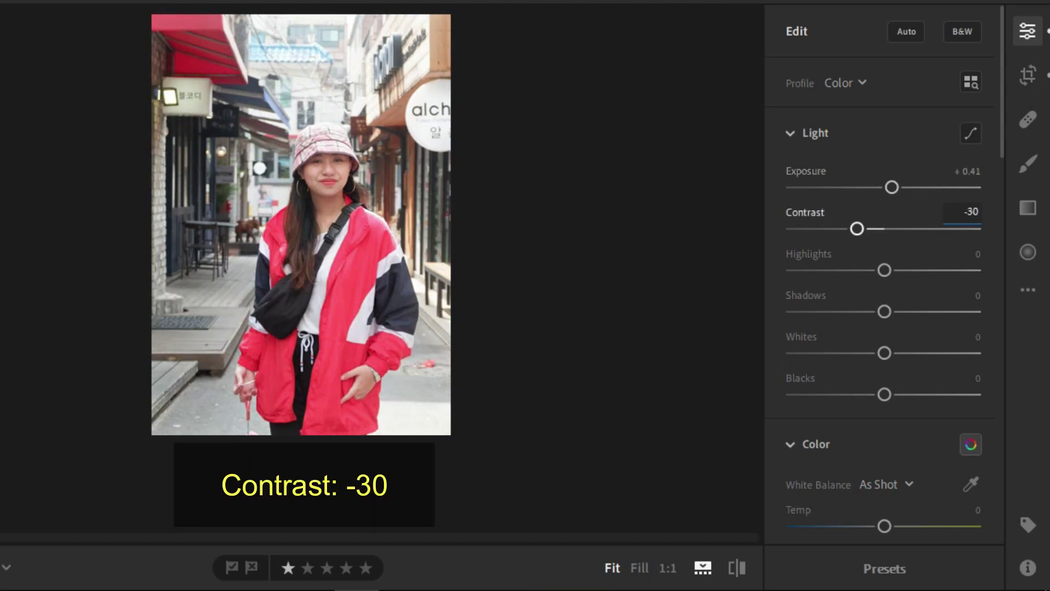
pyautogui.press('Tab')
# Set Highlights -100, Shadows +100, Whites -100 and Blacks -50
pyautogui.write('-100')
pyautogui.press('Tab')
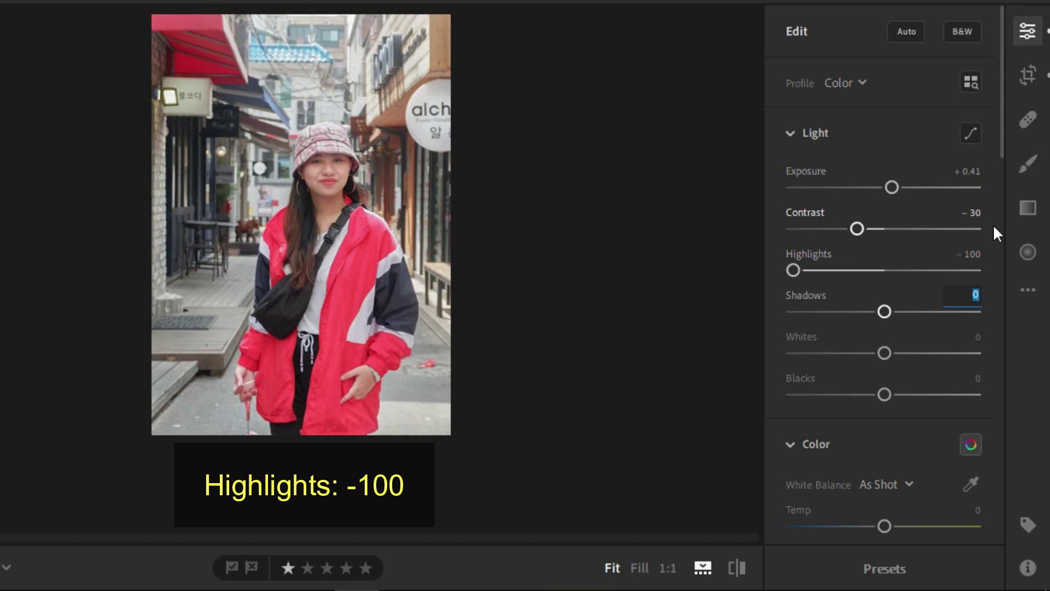
pyautogui.write('100')
pyautogui.press('Tab')
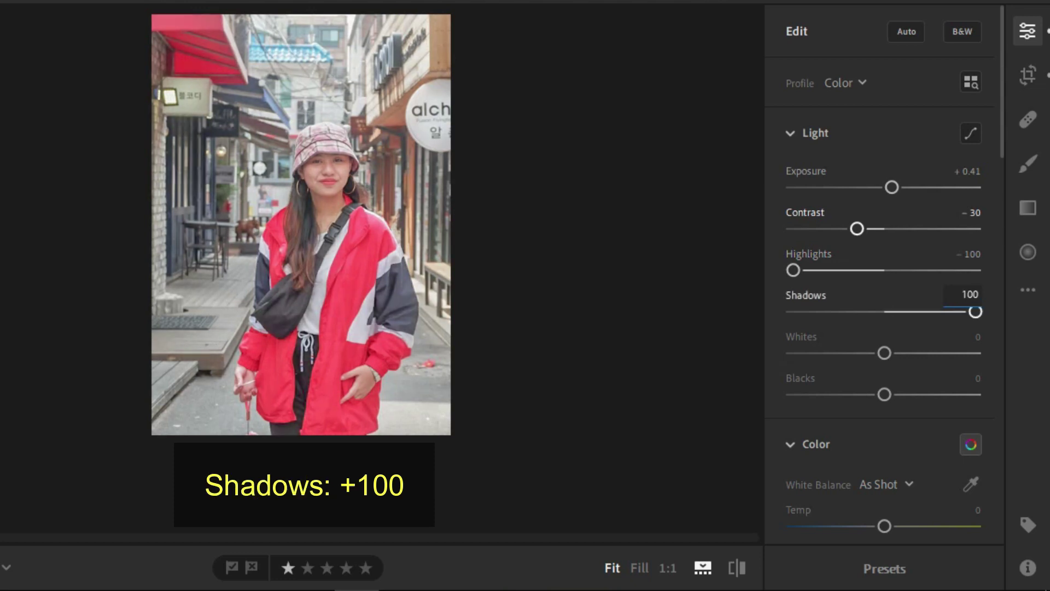
pyautogui.write('-100')
pyautogui.press('Tab')
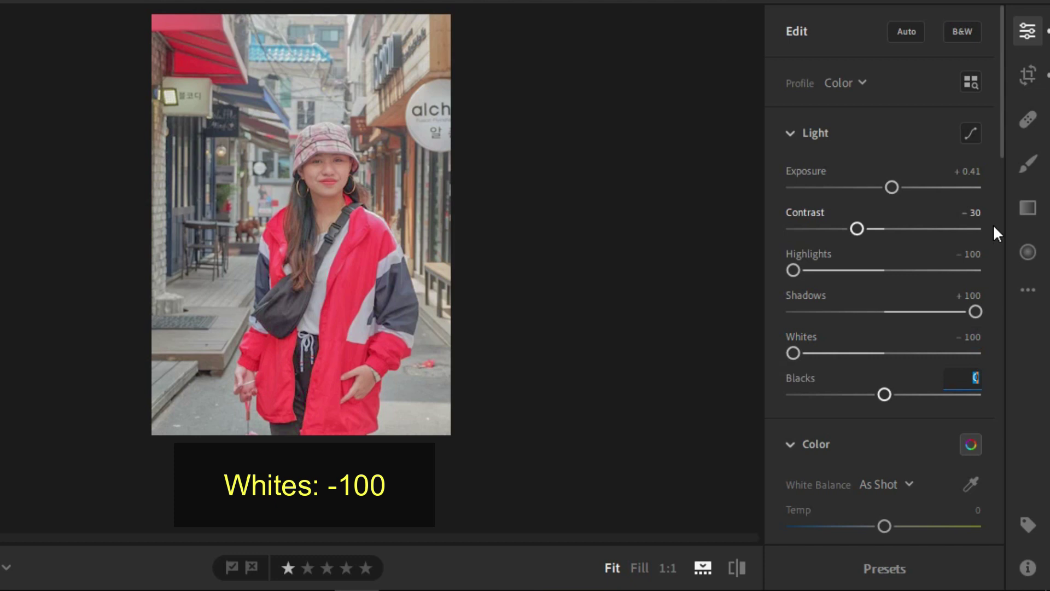
pyautogui.write('-50')
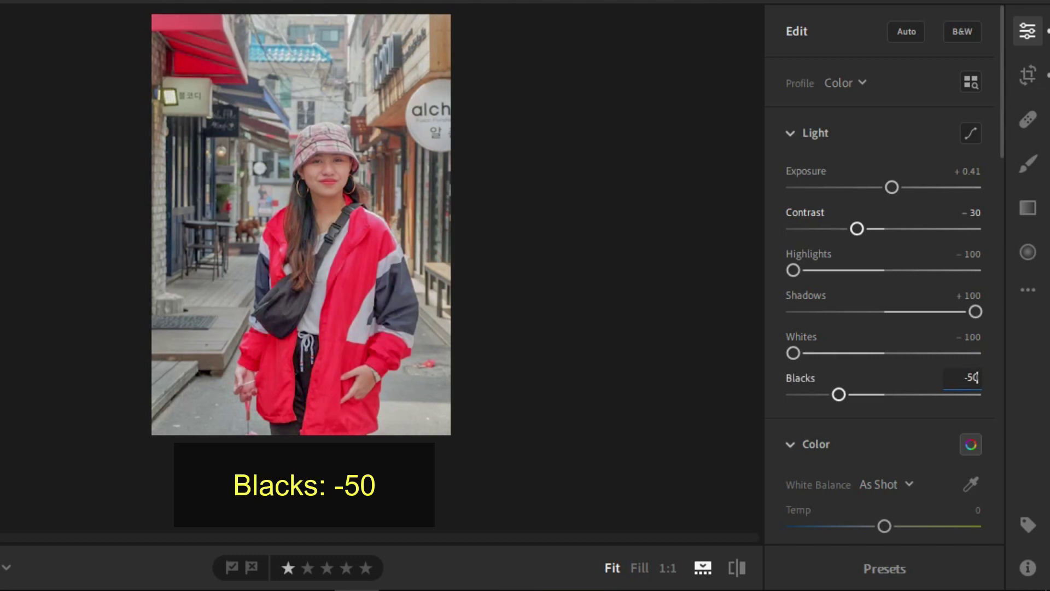
pyautogui.click(1006, 356)
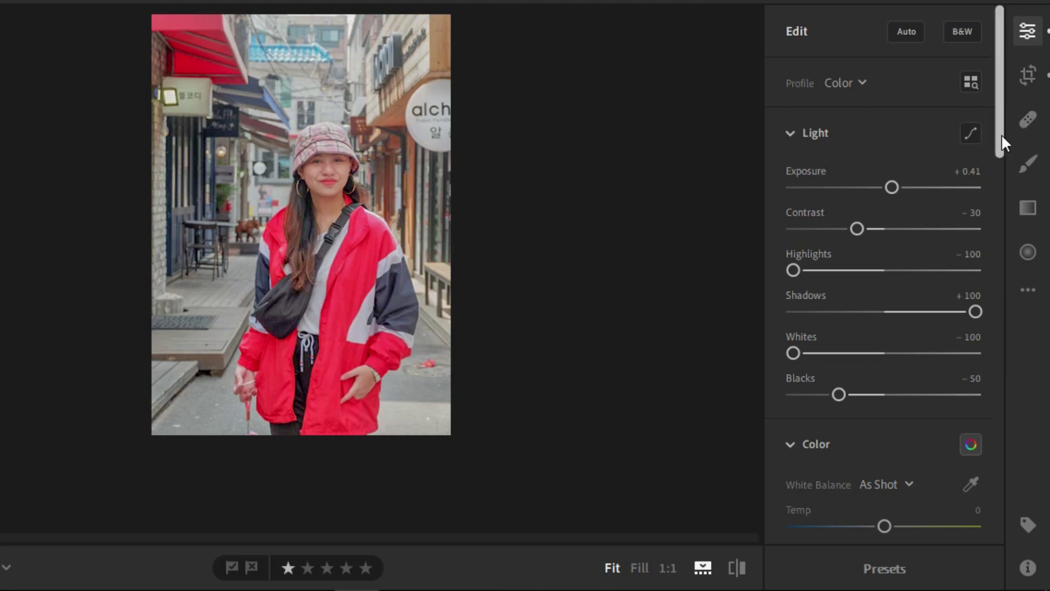
# Warm the white balance with Temp +6 in the Color panel
pyautogui.moveTo(1002, 133); pyautogui.dragTo(1004, 232)
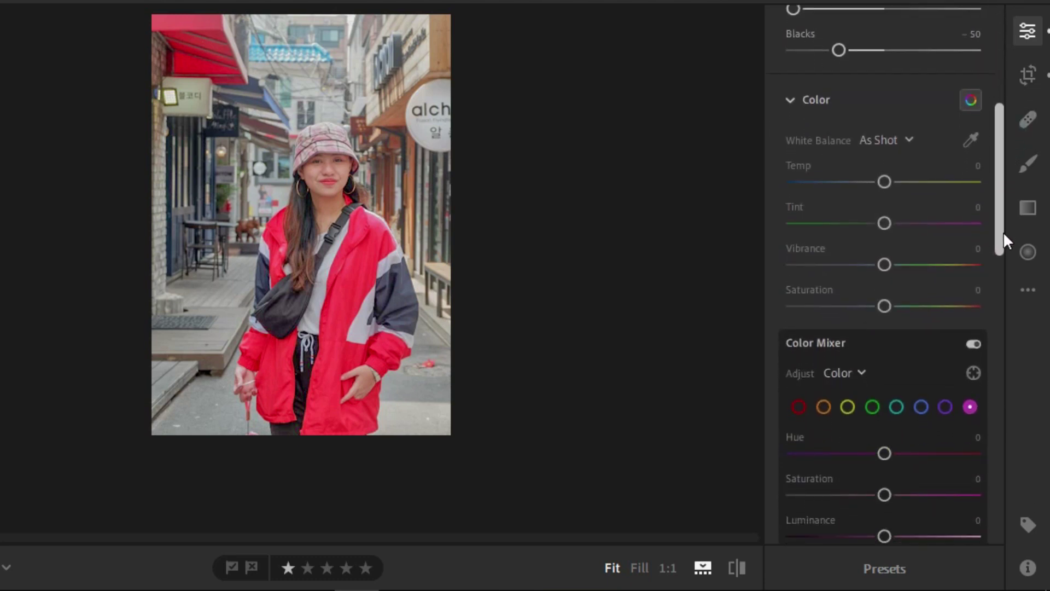
pyautogui.click(977, 164)
pyautogui.press('BackSpace')
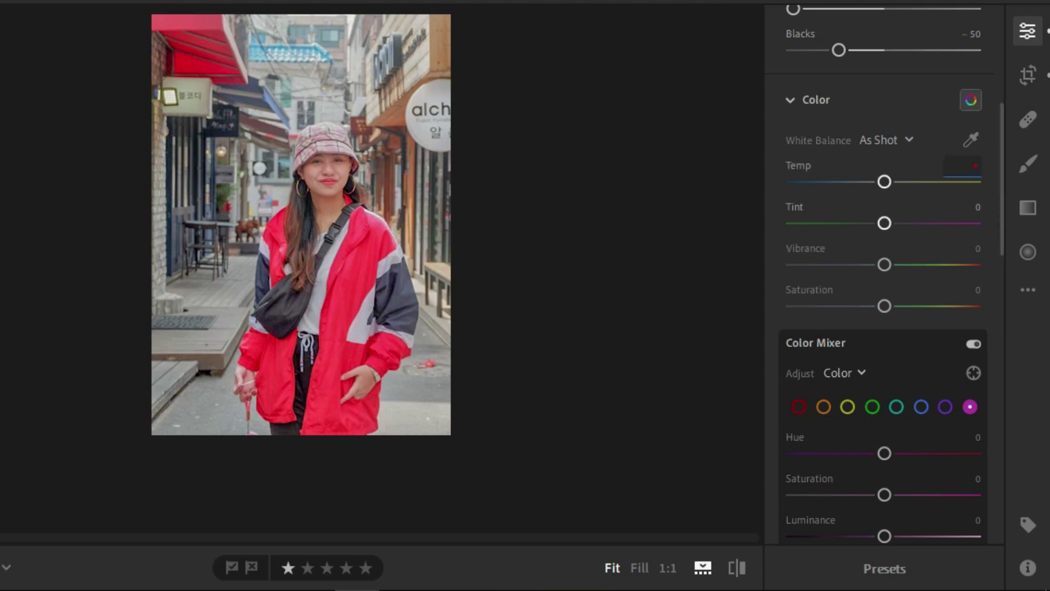
pyautogui.write('6')
pyautogui.press('Return')
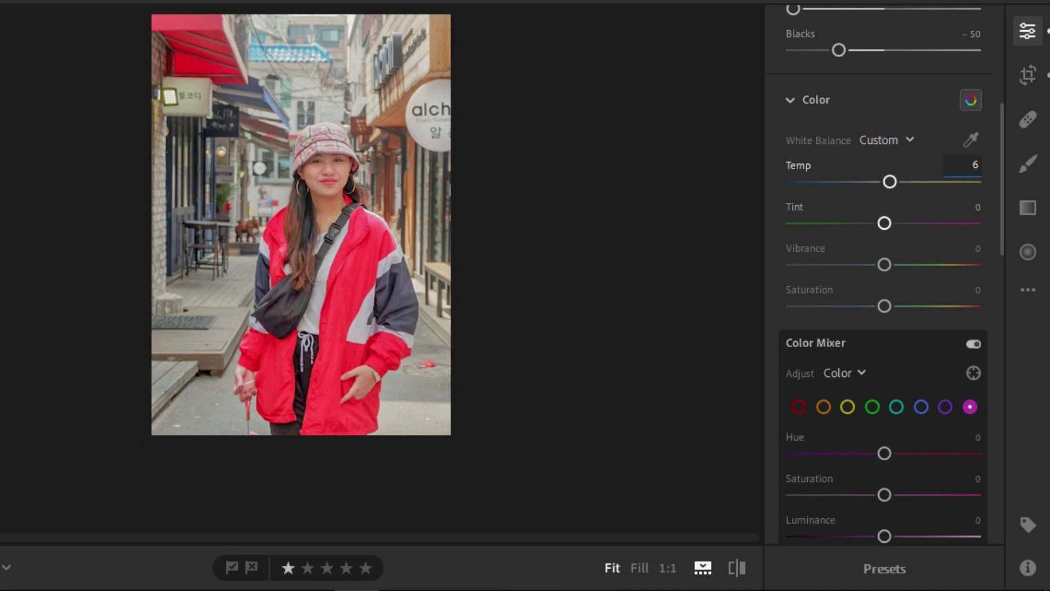
# Set Tint +6, Vibrance +11 and Saturation +5
pyautogui.click(978, 206)
pyautogui.write('6')
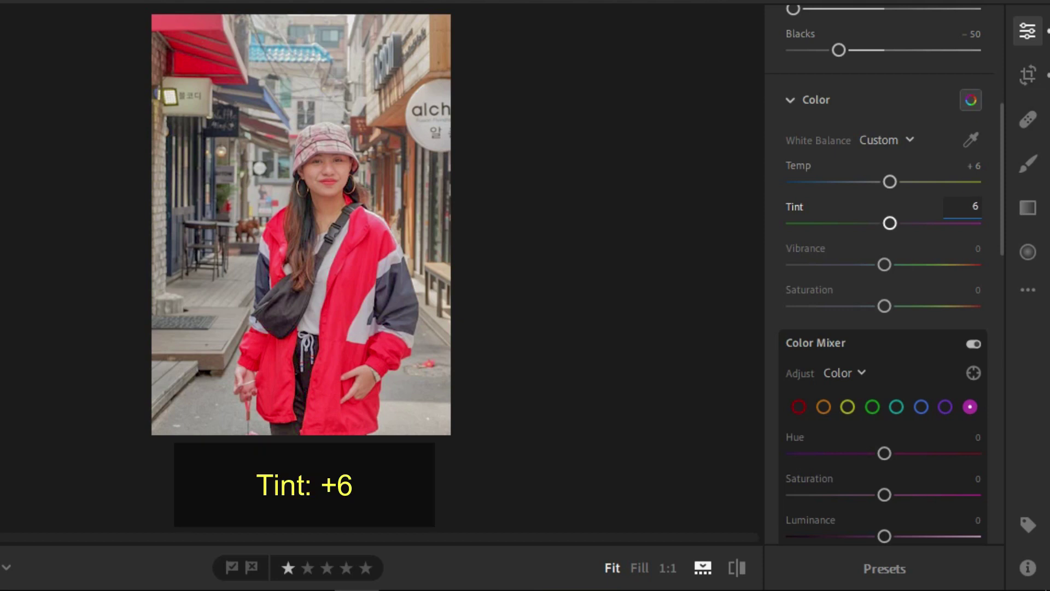
pyautogui.press('Tab')
pyautogui.write('11')
pyautogui.press('Tab')
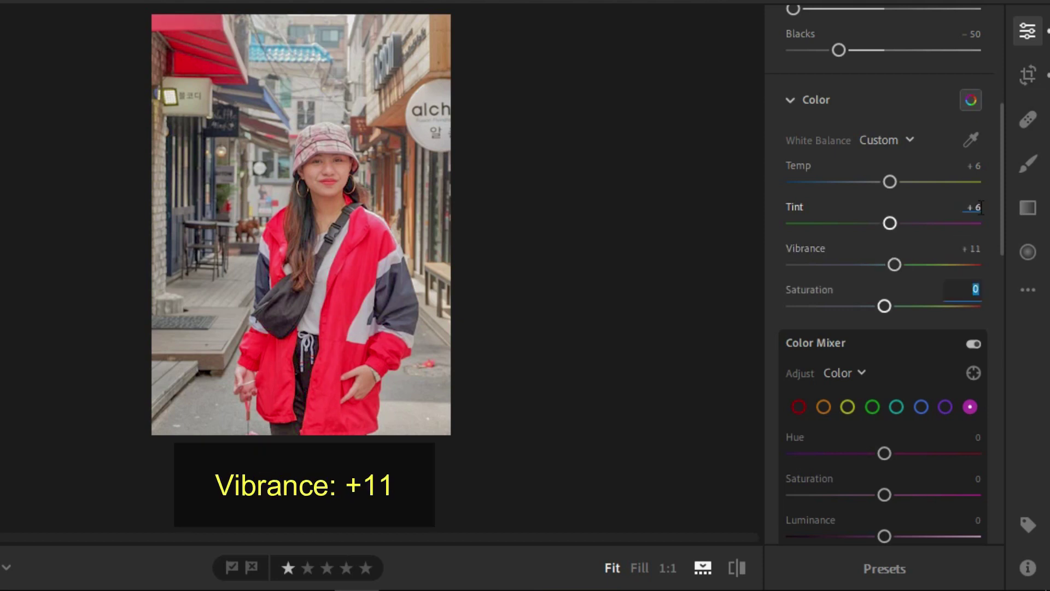
pyautogui.write('5')
pyautogui.click(998, 181)
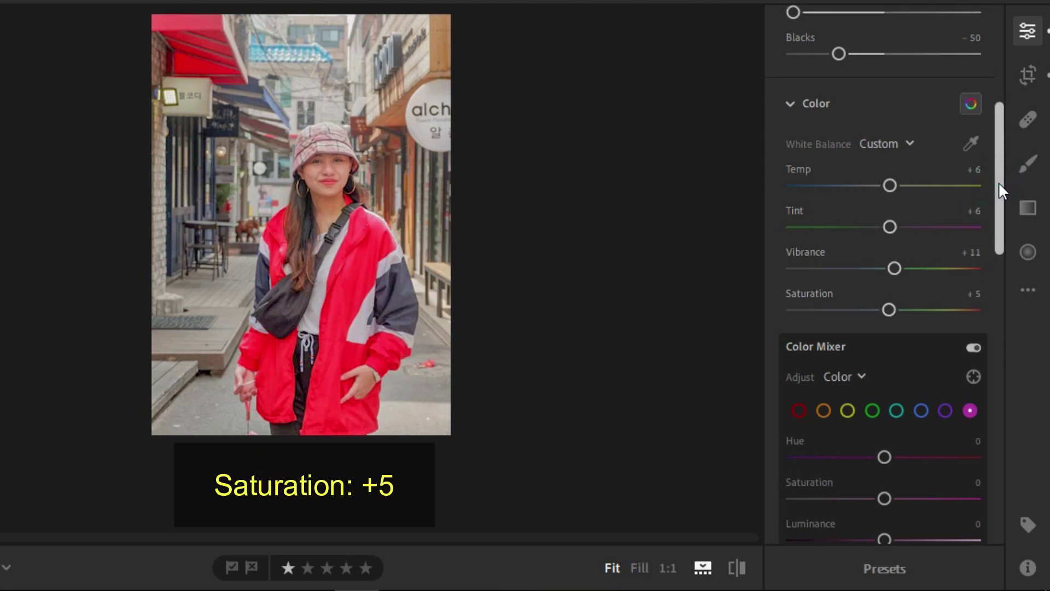
pyautogui.moveTo(999, 182); pyautogui.dragTo(999, 245)
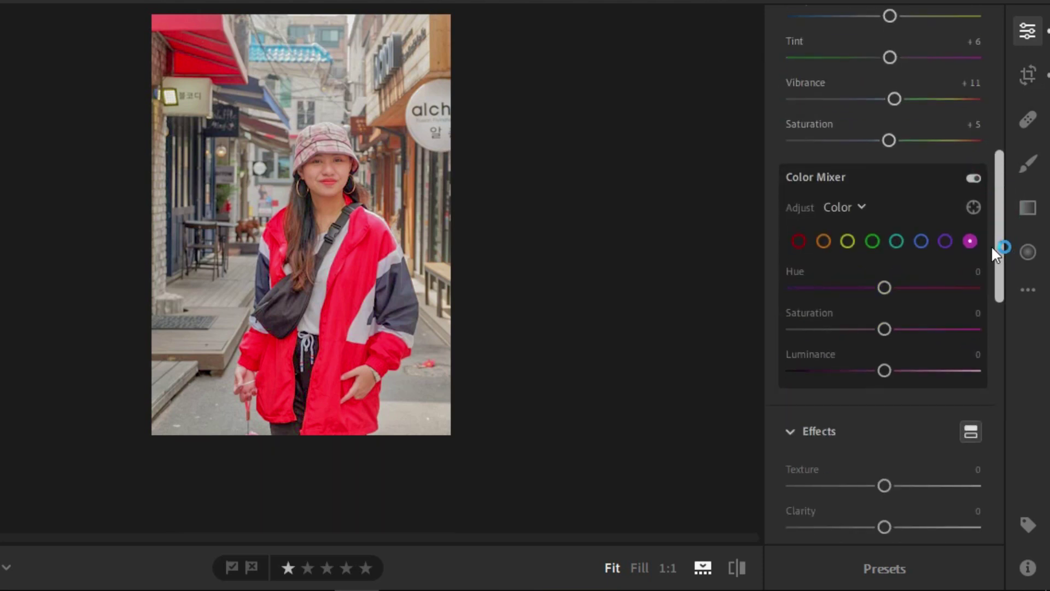
# In the Color Mixer, give the oranges hue -15, saturation -5 and luminance +43
pyautogui.click(798, 244)
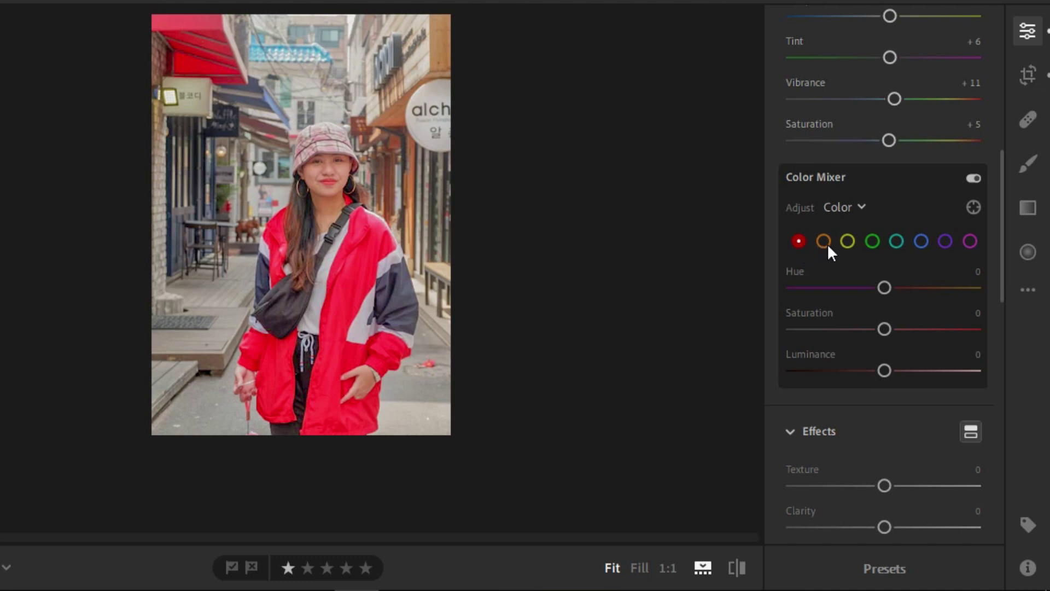
pyautogui.click(824, 242)
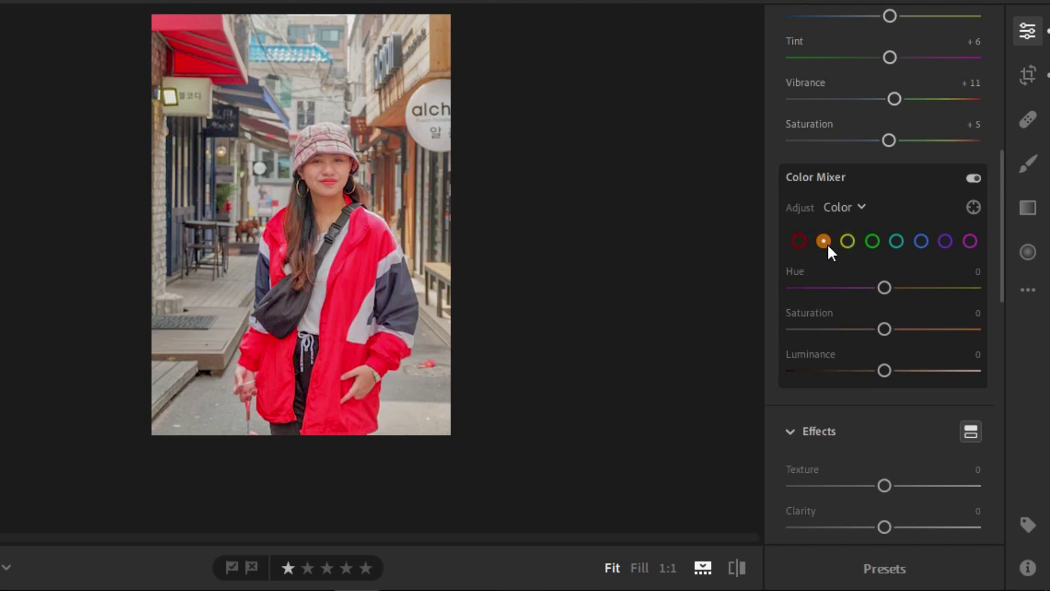
pyautogui.write('-15')
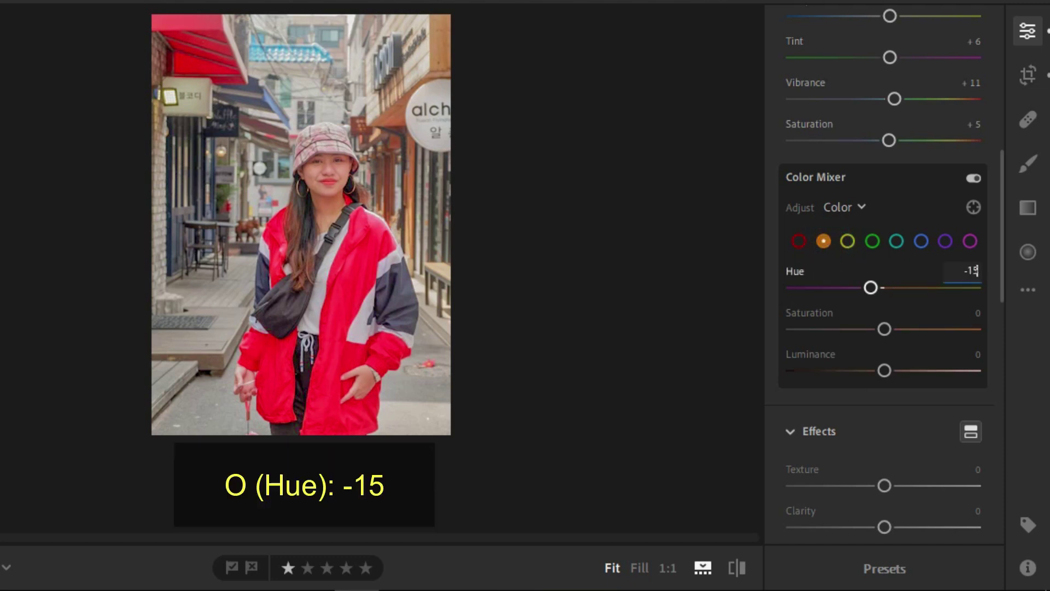
pyautogui.press('Tab')
pyautogui.write('-5')
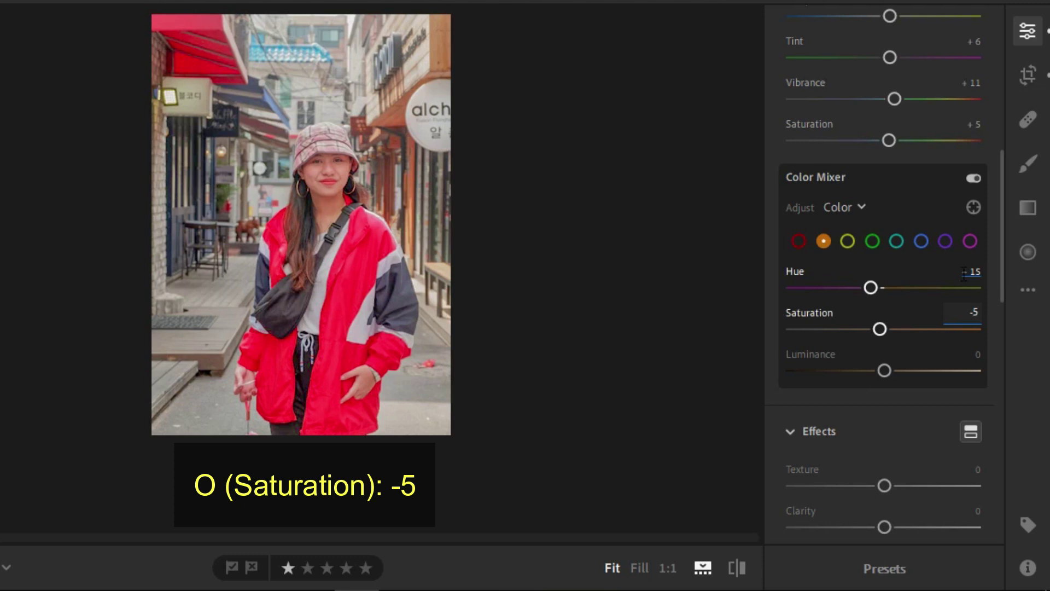
pyautogui.press('Tab')
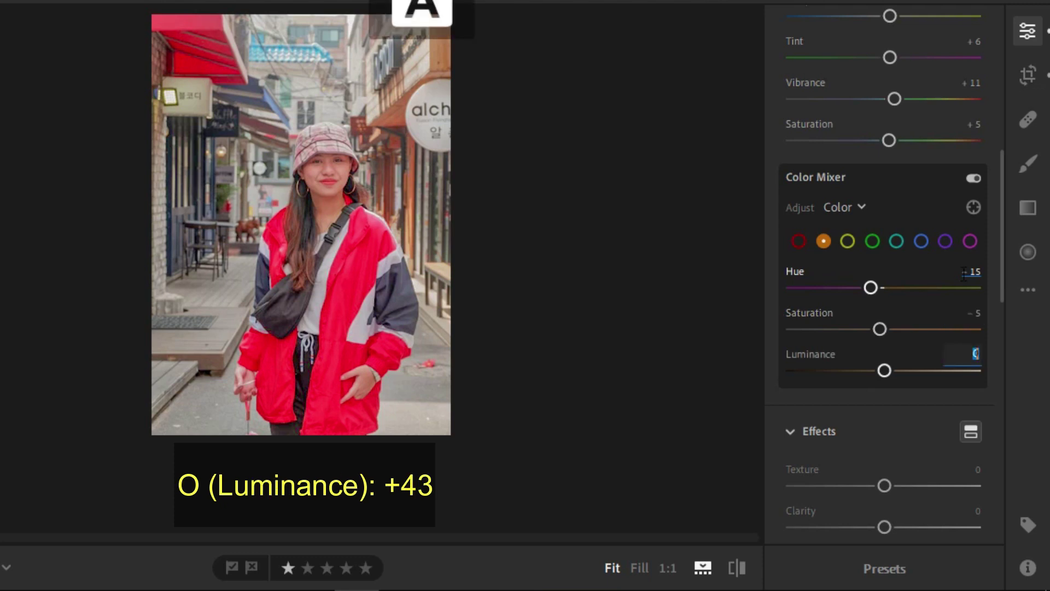
pyautogui.write('43')
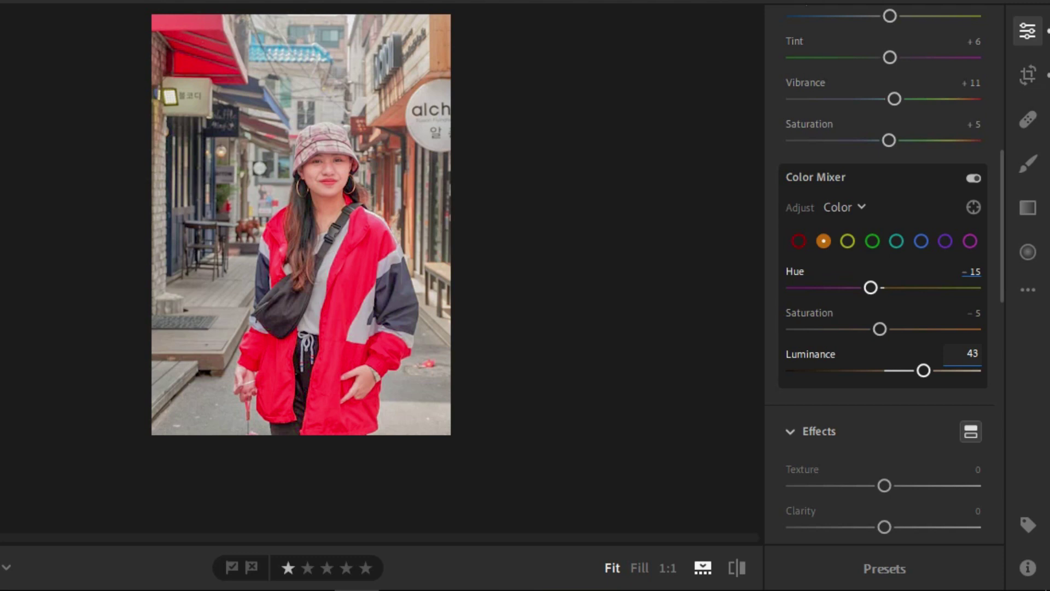
pyautogui.press('Return')
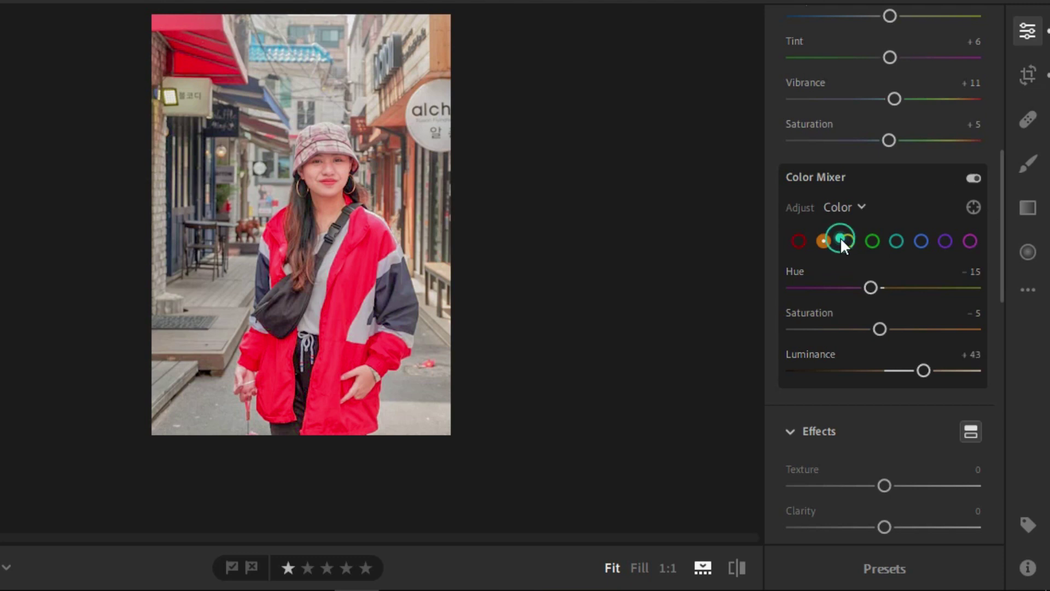
# Give the yellows hue -1, saturation -100 and luminance +33
pyautogui.click(840, 237)
pyautogui.click(977, 272)
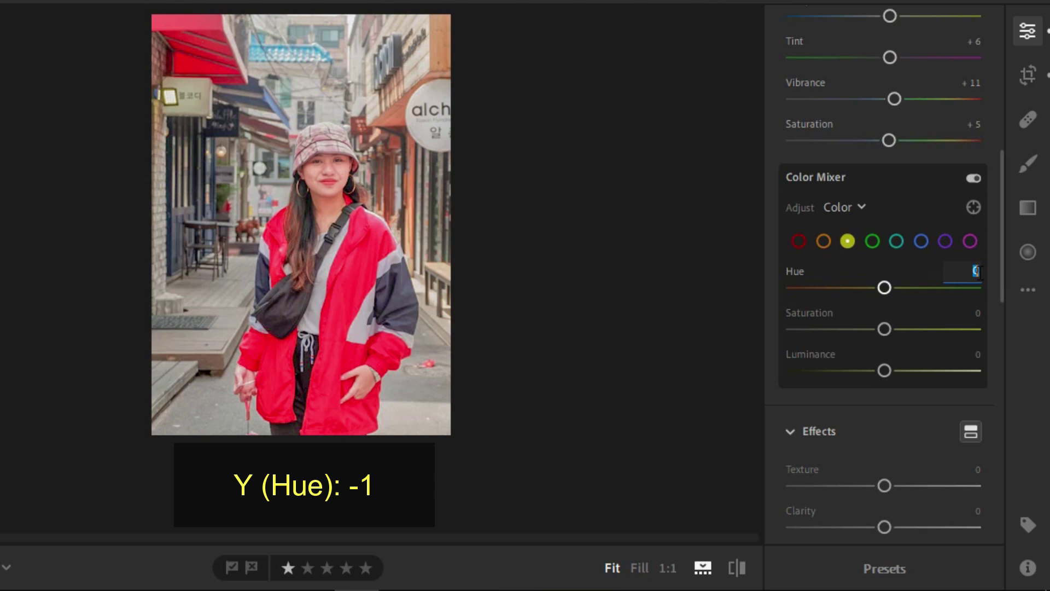
pyautogui.write('-1')
pyautogui.press('Tab')
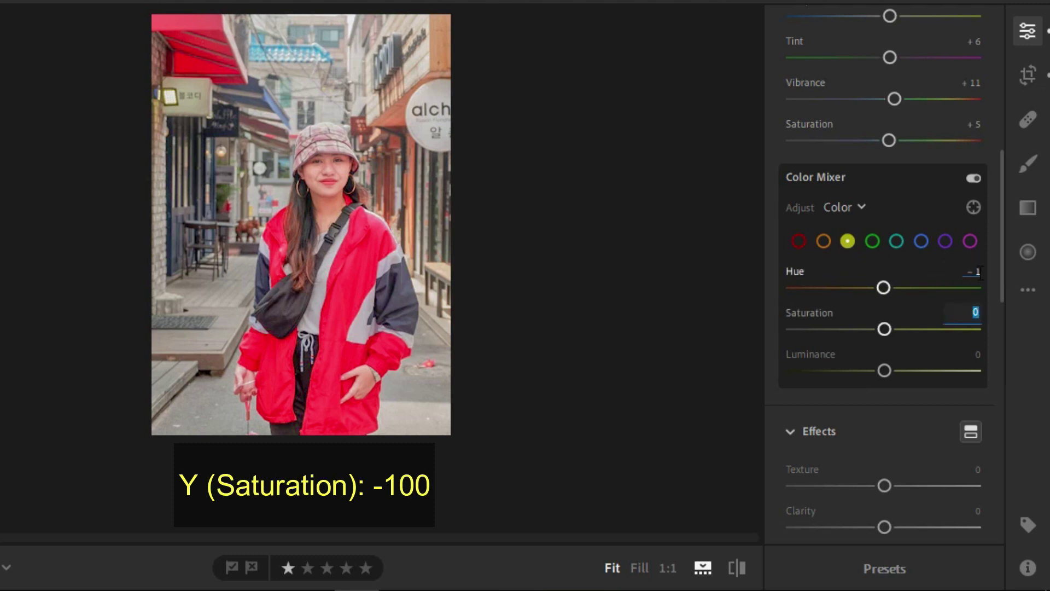
pyautogui.write('-100')
pyautogui.press('Tab')
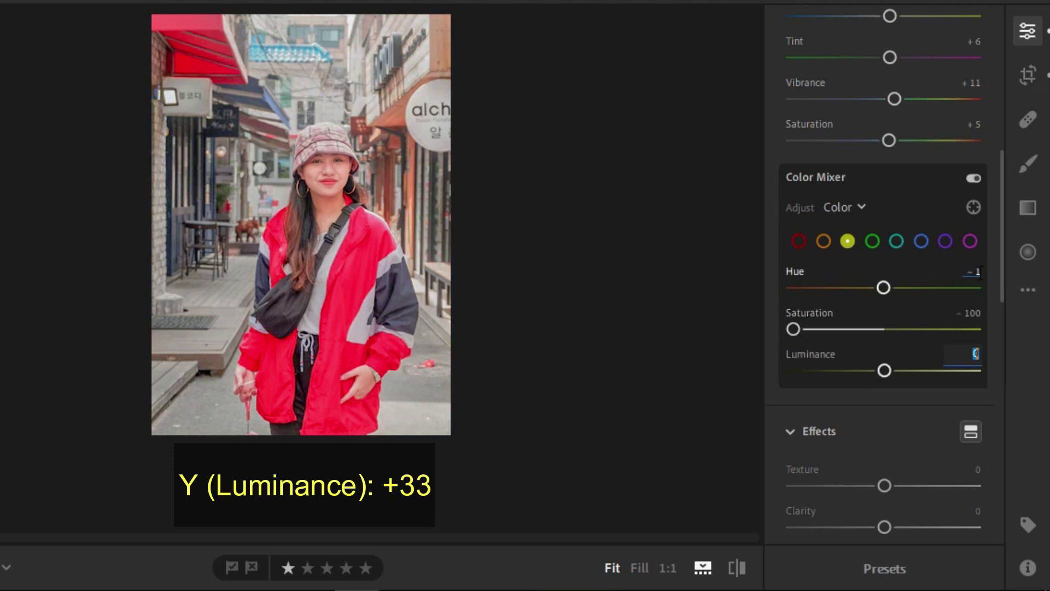
pyautogui.write('33')
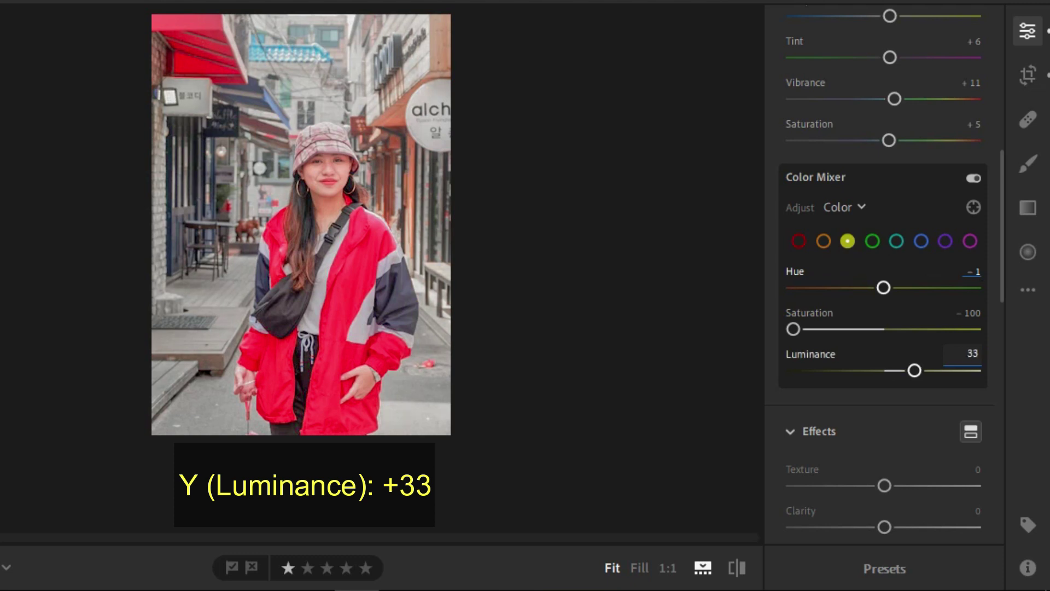
# Set the greens to hue -100 and saturation -100
pyautogui.click(873, 240)
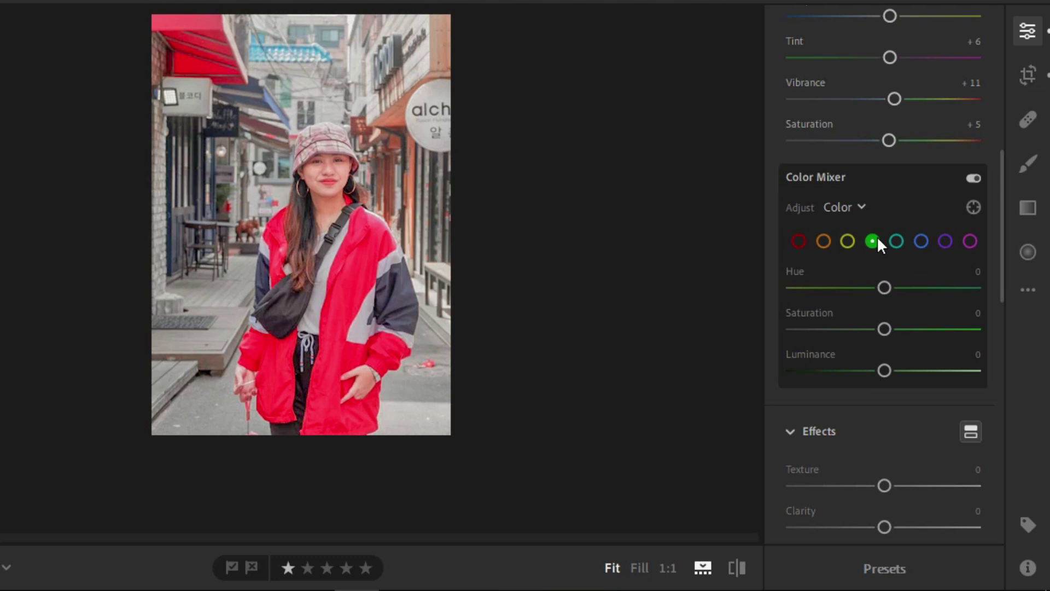
pyautogui.click(977, 271)
pyautogui.write('-100')
pyautogui.press('Tab')
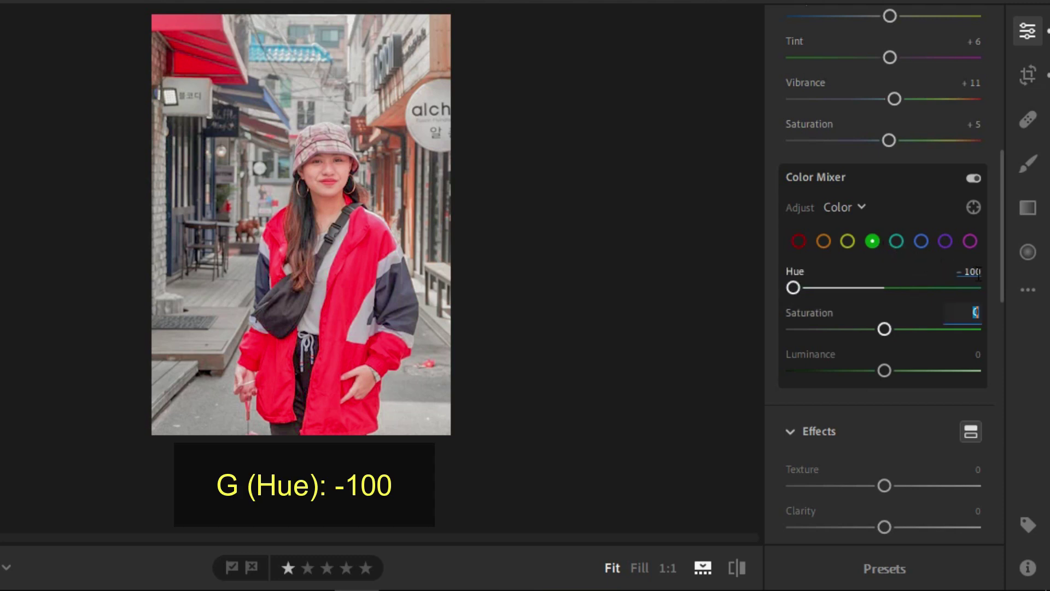
pyautogui.write('-100')
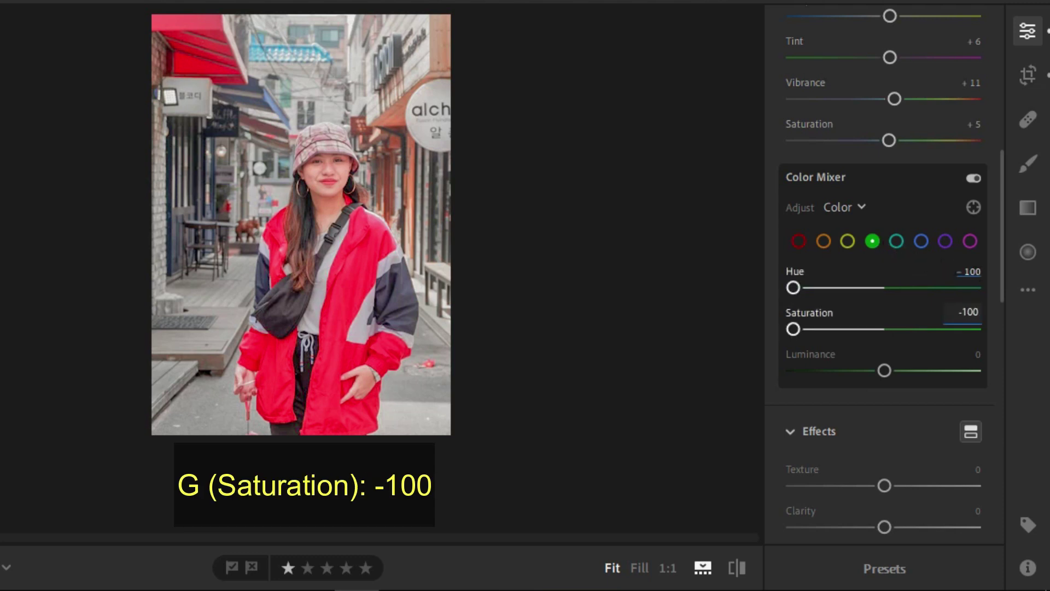
pyautogui.click(901, 240)
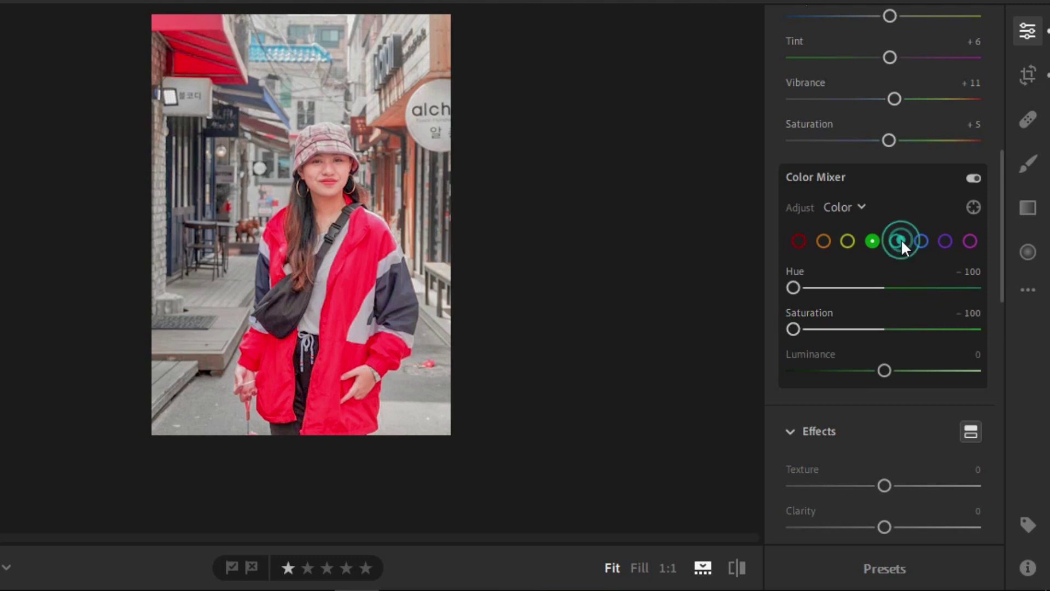
# Review the aqua, blue and purple ranges, leaving them unchanged
pyautogui.click(897, 240)
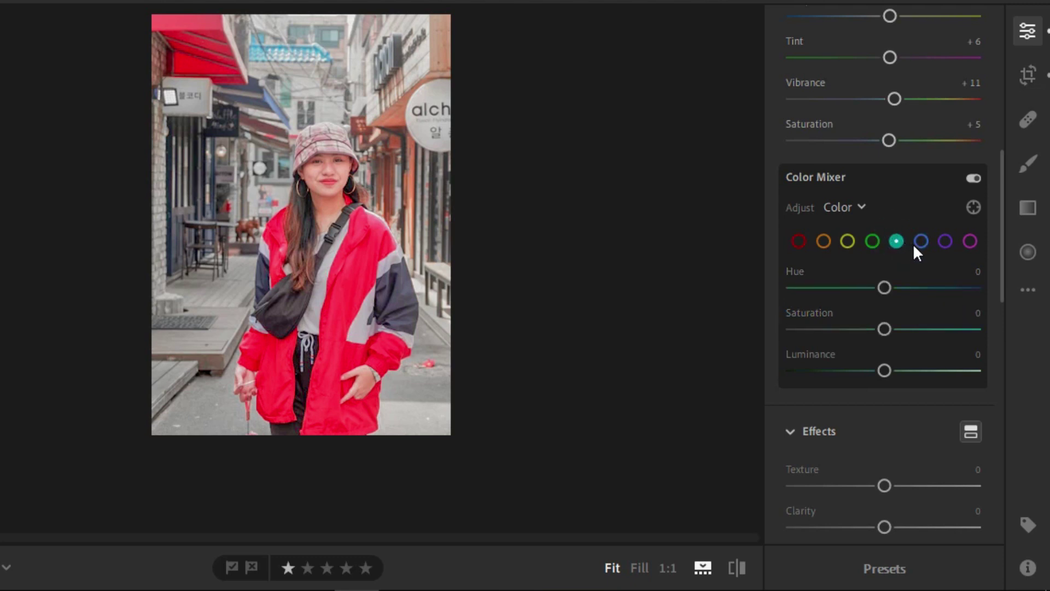
pyautogui.click(921, 243)
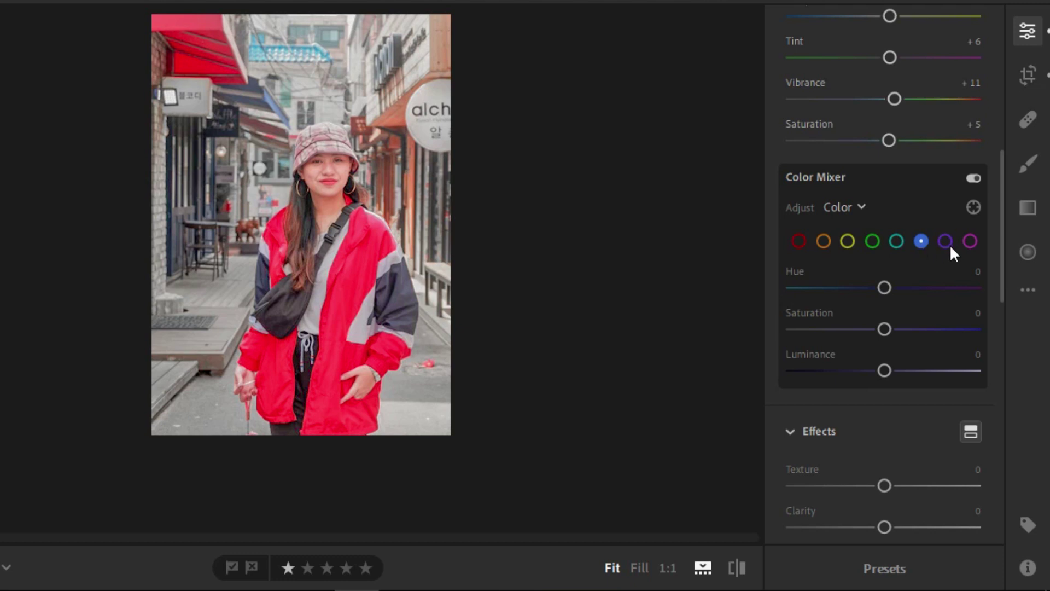
pyautogui.click(949, 243)
# Raise Texture in the Effects panel to +100
pyautogui.moveTo(999, 241); pyautogui.dragTo(1007, 317)
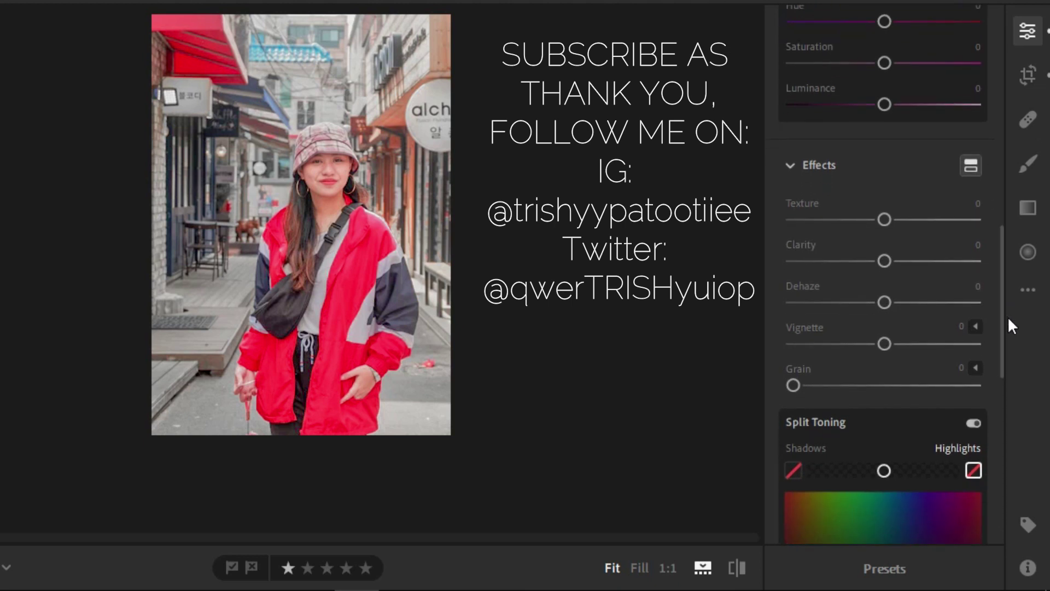
pyautogui.click(979, 204)
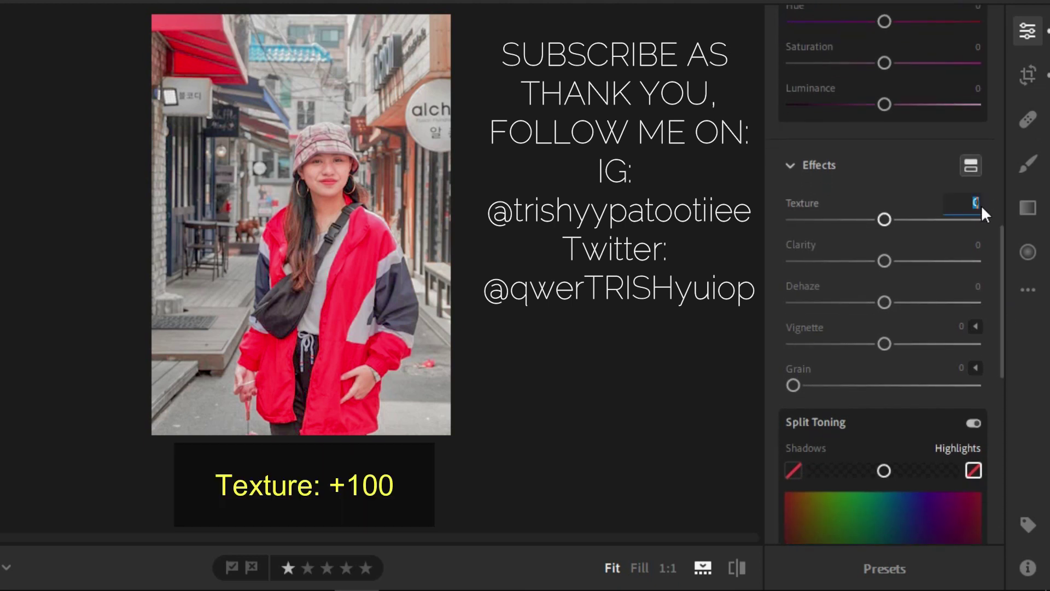
pyautogui.write('100')
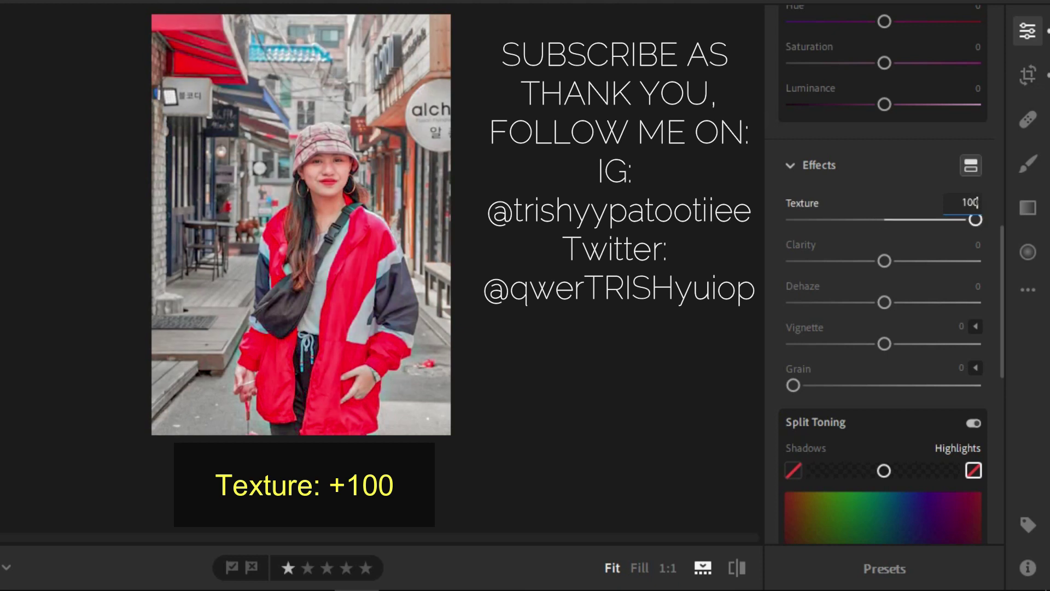
pyautogui.press('Return')
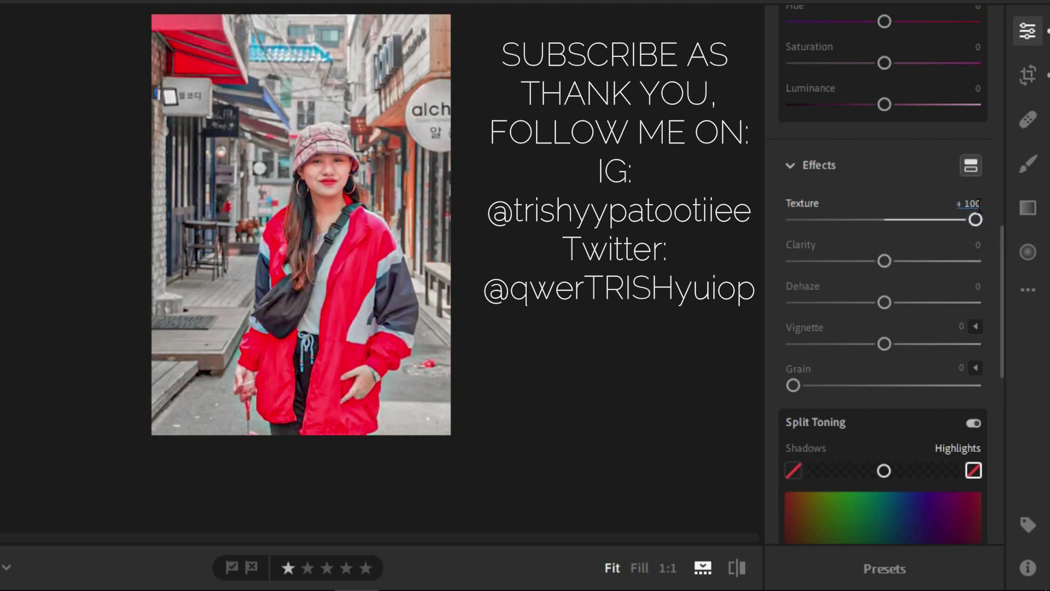
pyautogui.scroll(-5, 985, 277)
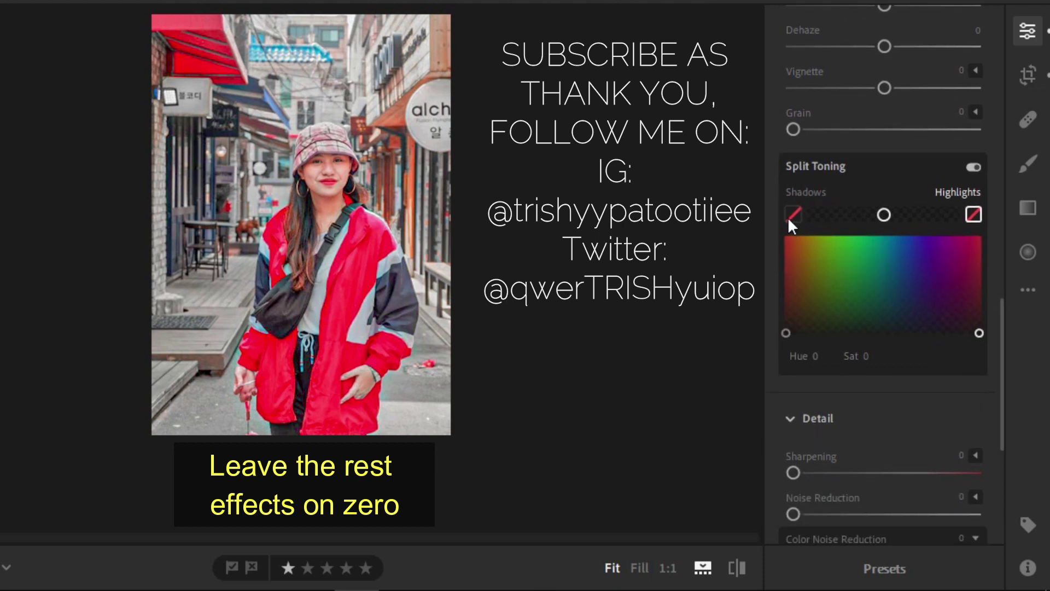
# Split-tone the highlights with hue 199 and saturation 9, keeping shadows untoned
pyautogui.click(792, 215)
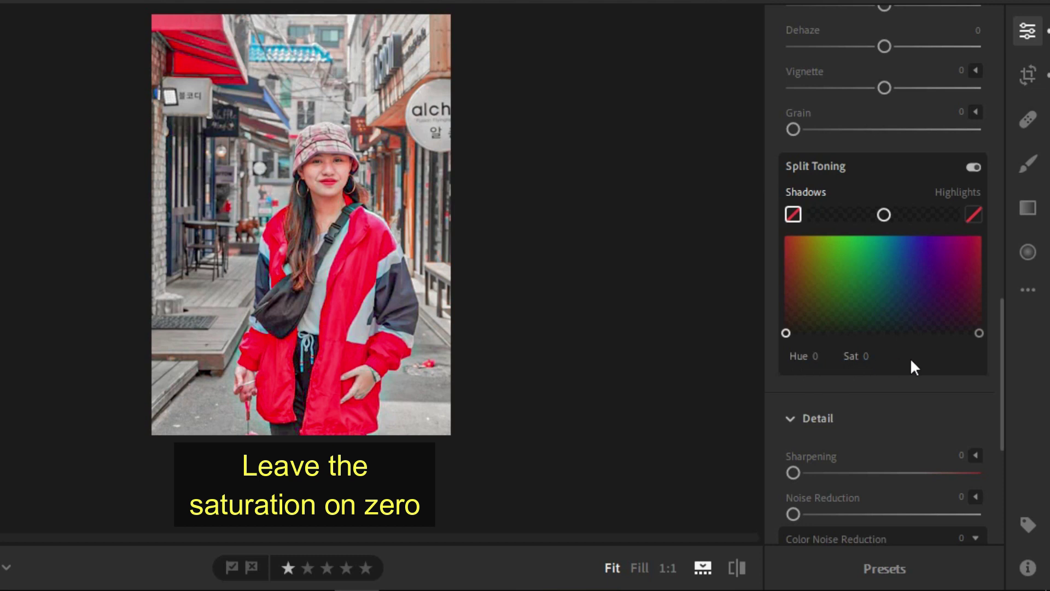
pyautogui.click(970, 219)
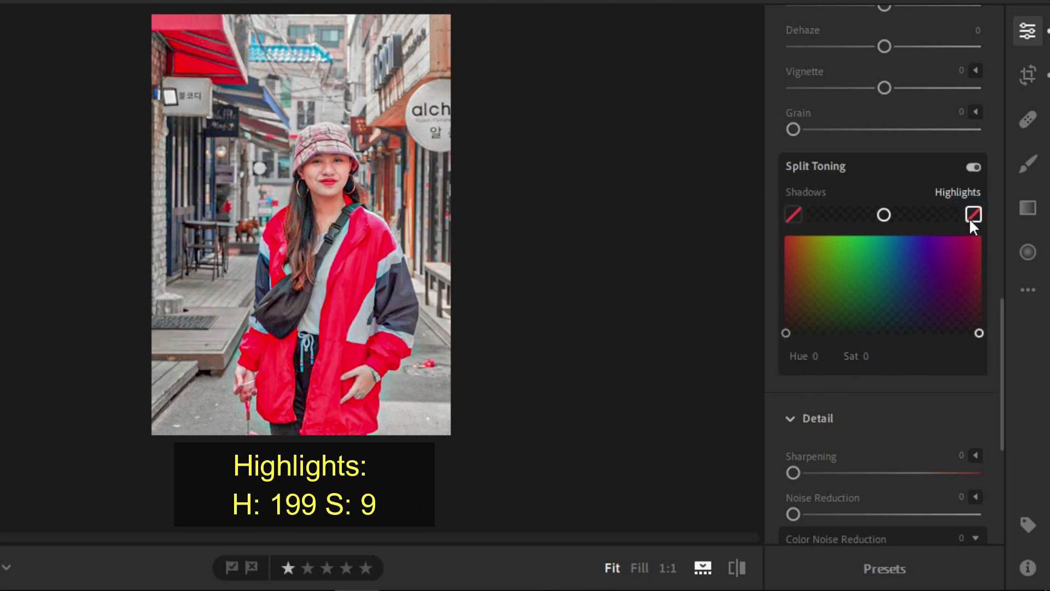
pyautogui.click(818, 353)
pyautogui.write('199')
pyautogui.click(871, 354)
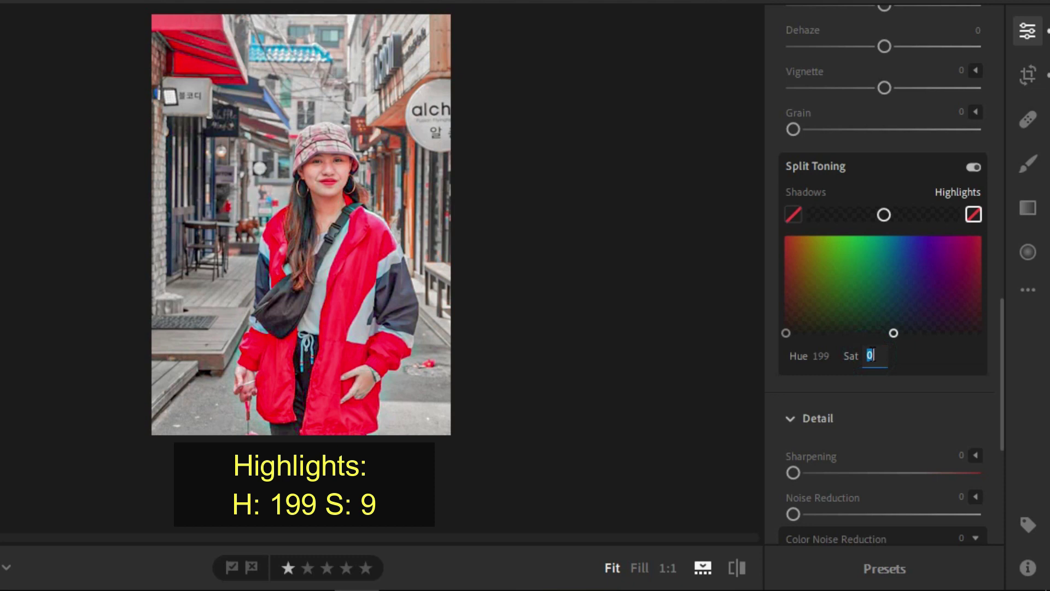
pyautogui.write('9')
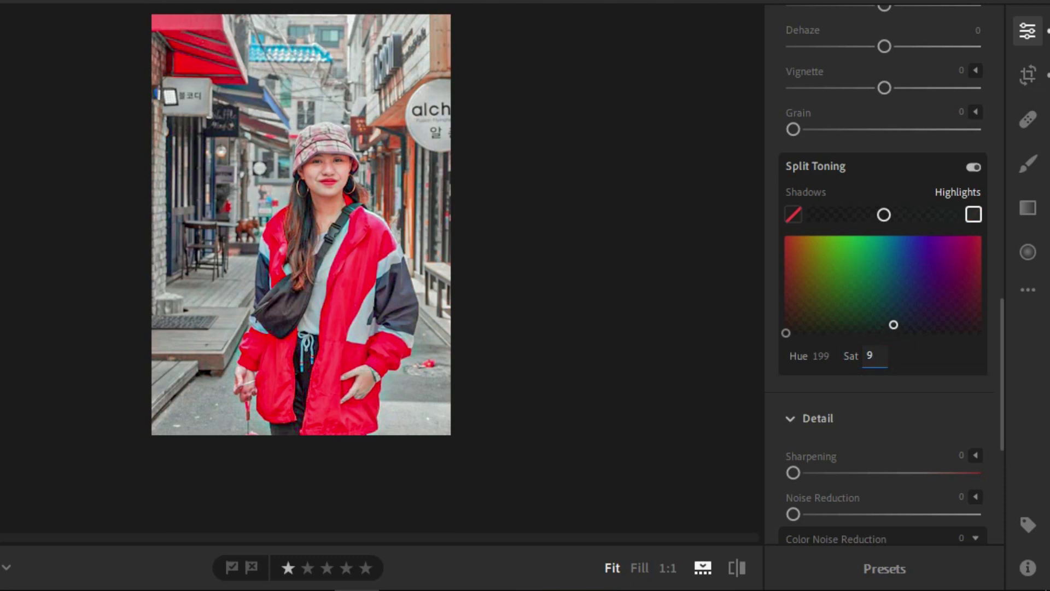
pyautogui.click(886, 416)
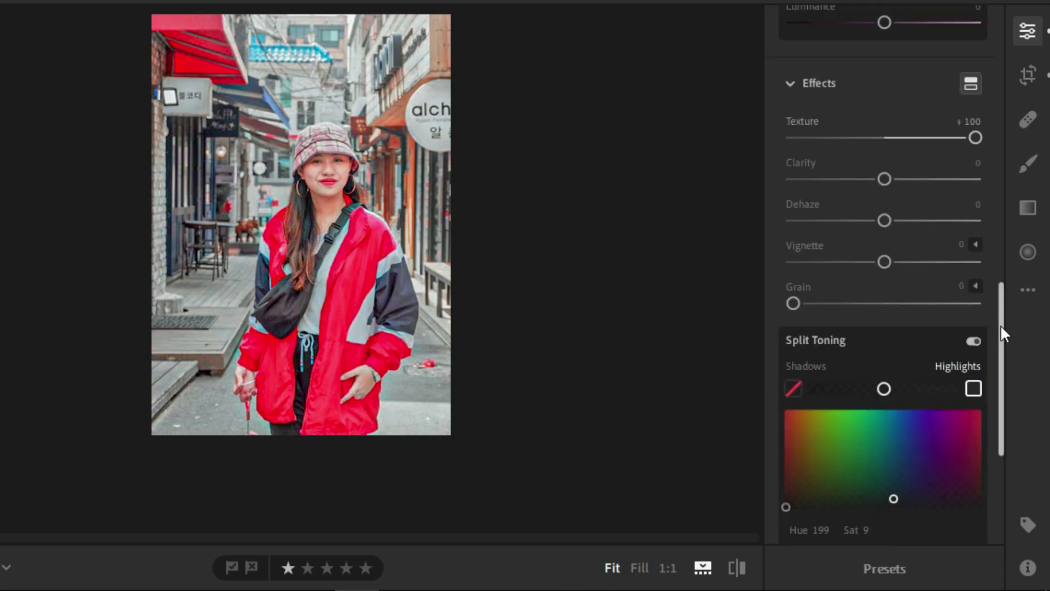
pyautogui.moveTo(1000, 324); pyautogui.dragTo(1004, 370)
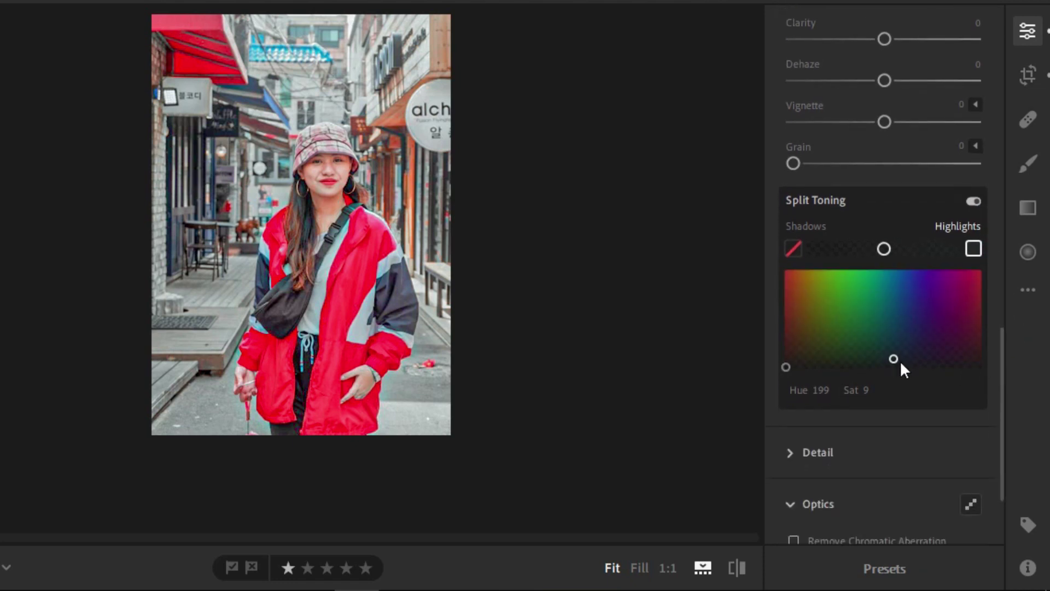
# Set Sharpening to 30 in the Detail panel
pyautogui.moveTo(894, 359)
pyautogui.mouseDown()
pyautogui.moveTo(868, 341)
pyautogui.moveTo(897, 357)
pyautogui.moveTo(884, 364)
pyautogui.moveTo(897, 358)
pyautogui.mouseUp()
pyautogui.click(822, 451)
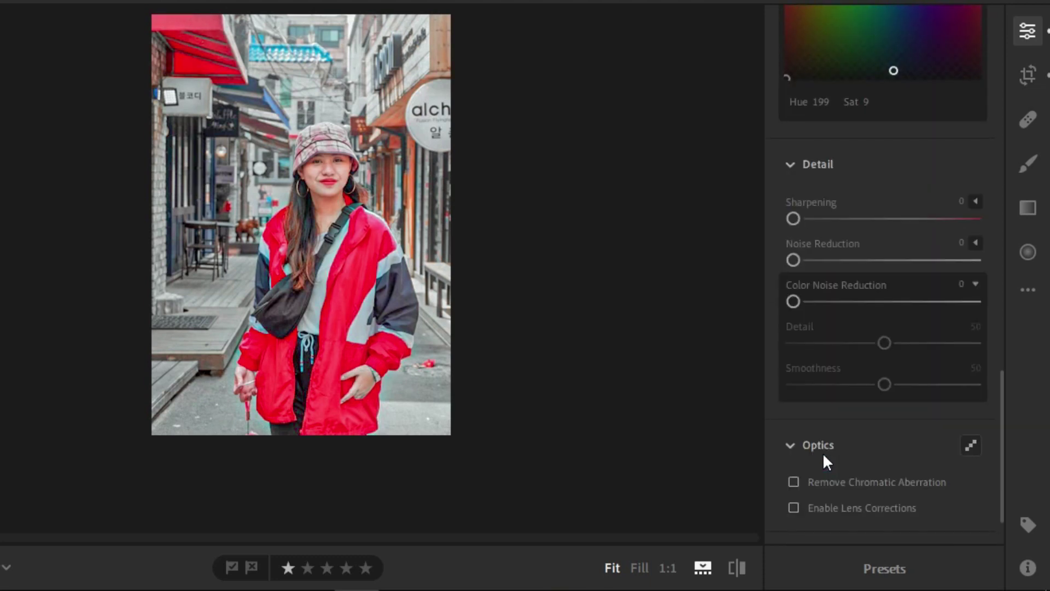
pyautogui.click(966, 201)
pyautogui.write('30')
pyautogui.press('Return')
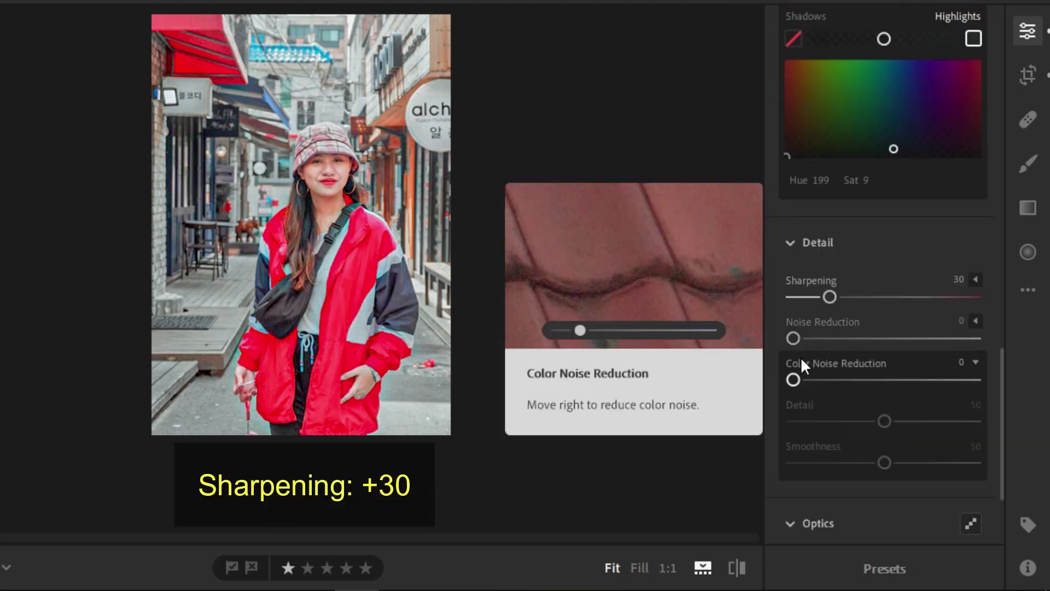
# Set Color Noise Reduction to 2 with Detail about 25, and enable Lens Corrections
pyautogui.click(801, 358)
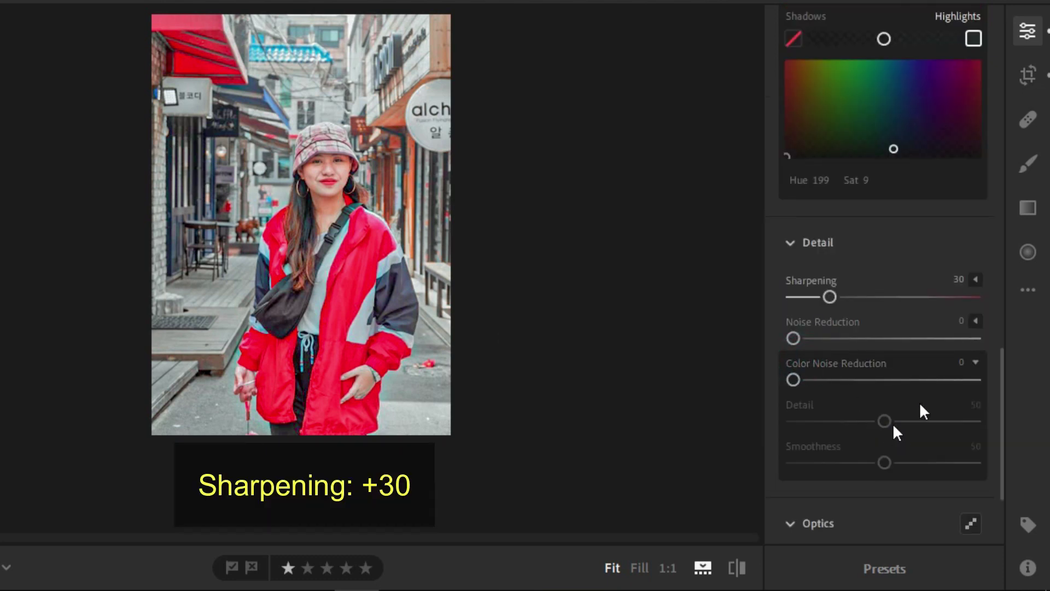
pyautogui.moveTo(1002, 371); pyautogui.dragTo(1002, 385)
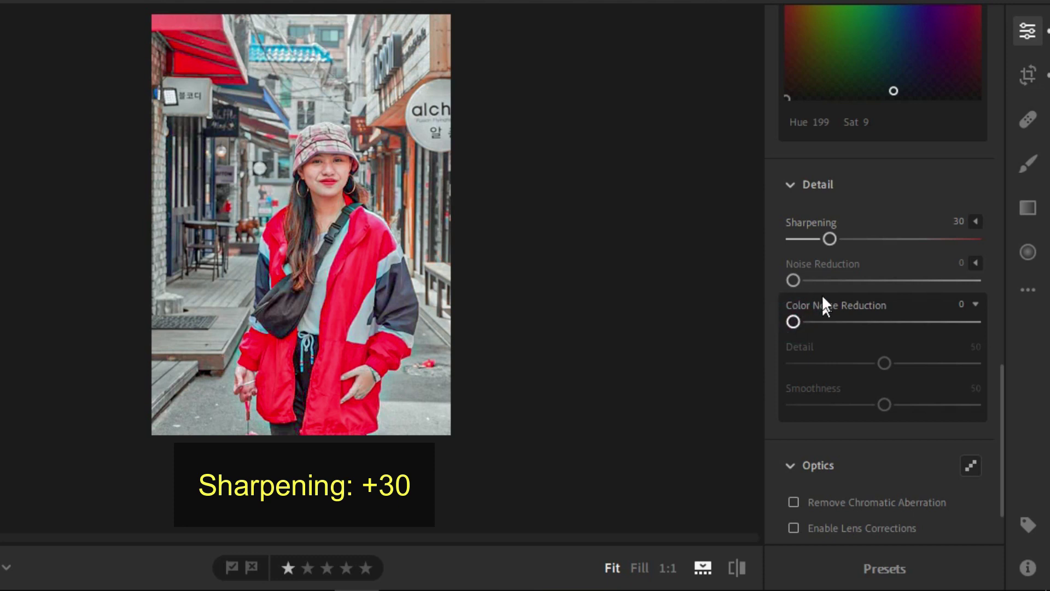
pyautogui.click(975, 303)
pyautogui.click(974, 309)
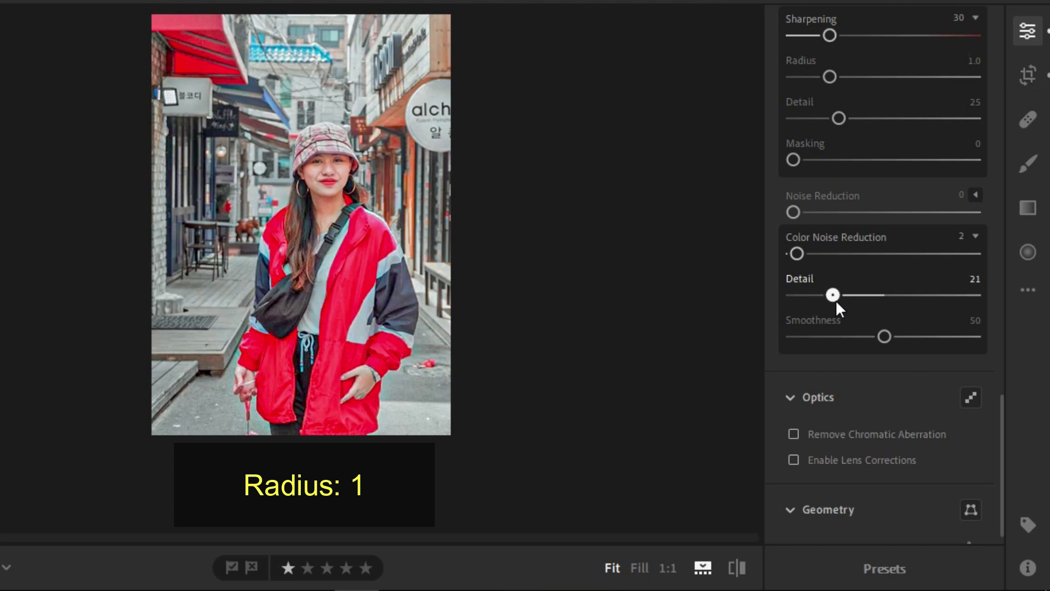
pyautogui.moveTo(837, 301); pyautogui.dragTo(844, 303)
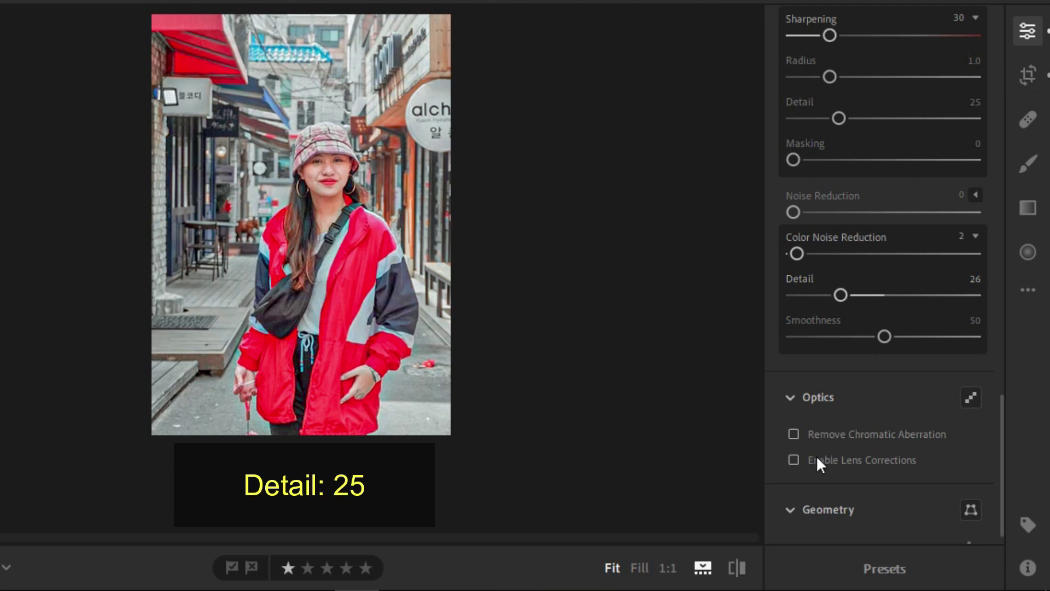
pyautogui.click(793, 460)
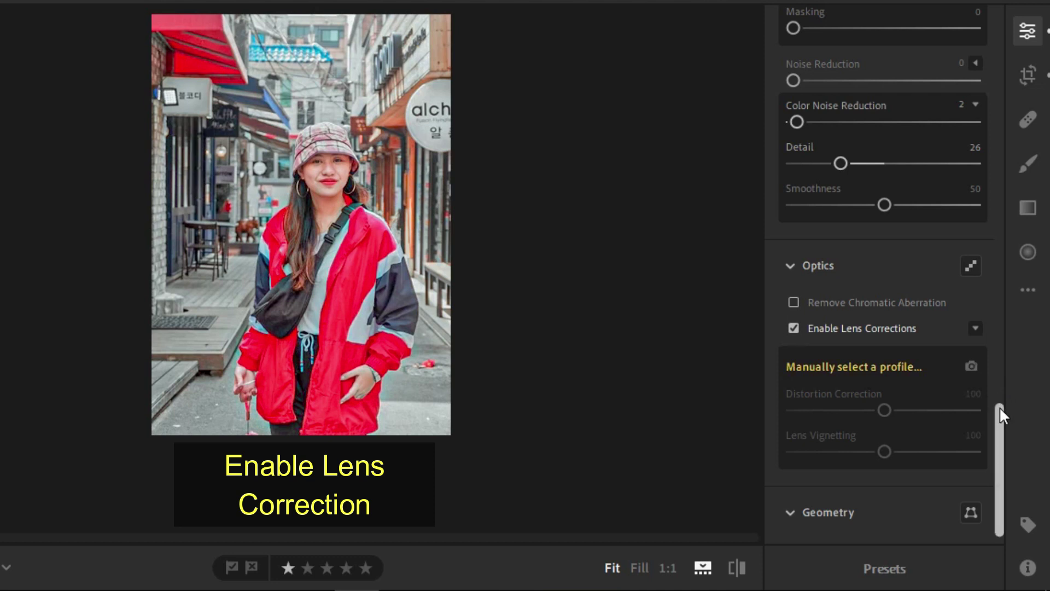
pyautogui.moveTo(999, 406); pyautogui.dragTo(1003, 1)
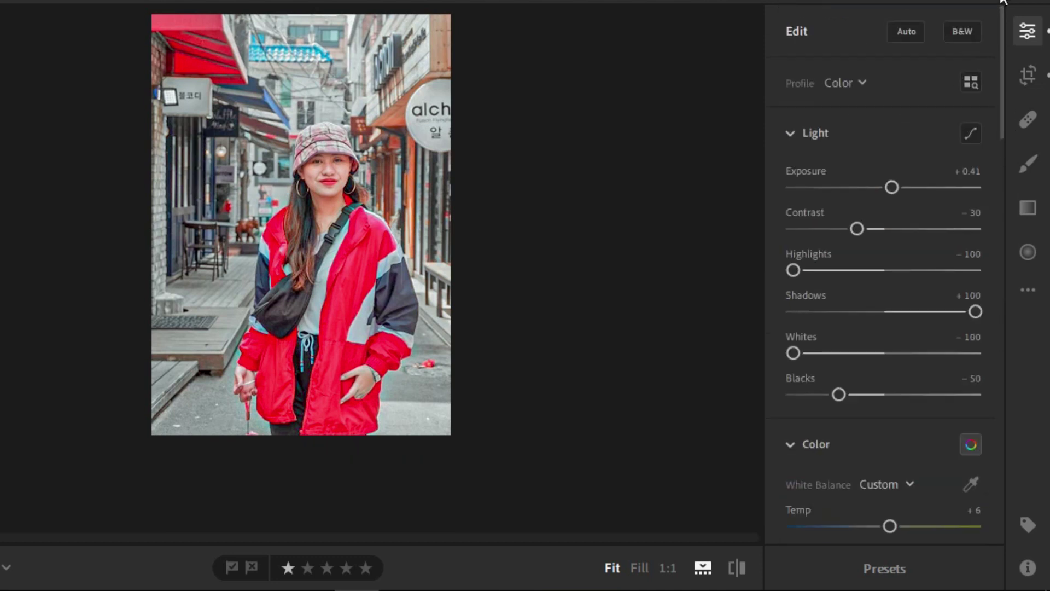
# Compare Before/After with the original, then copy the portrait's edit settings
pyautogui.click(743, 568)
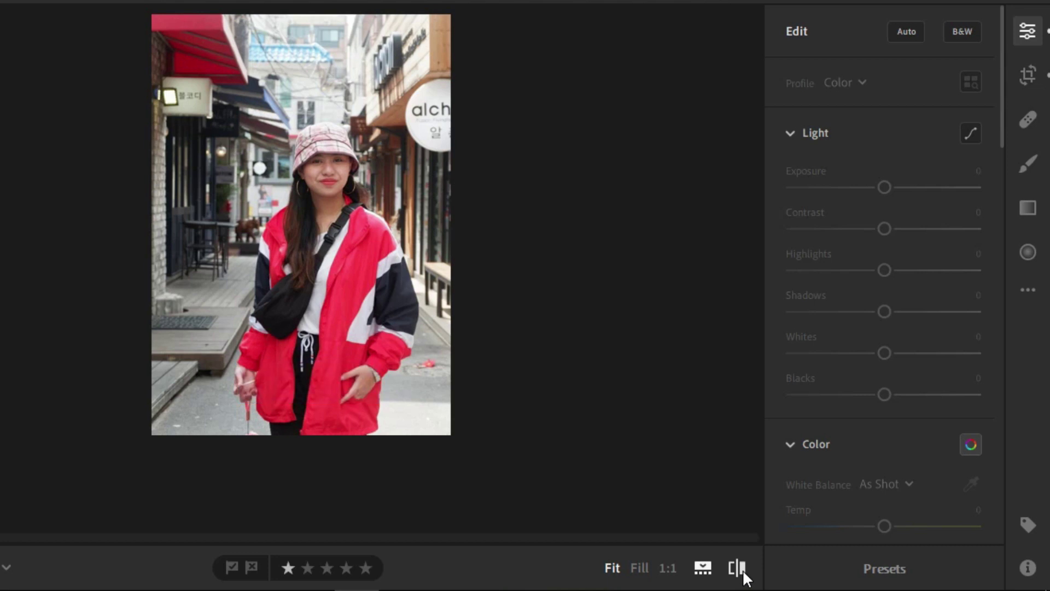
pyautogui.click(743, 569)
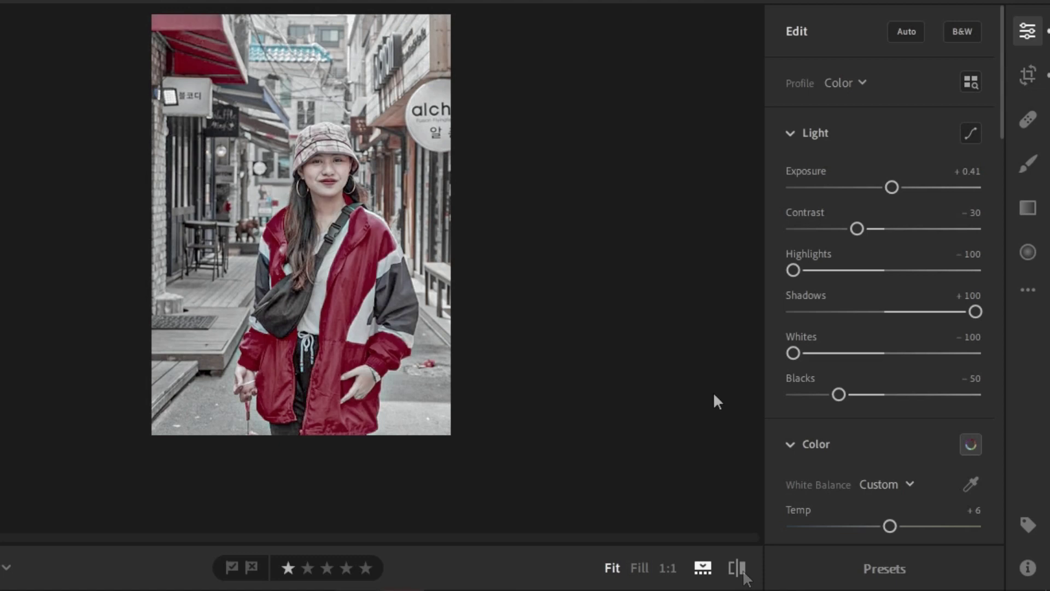
pyautogui.click(1030, 292)
pyautogui.click(910, 328)
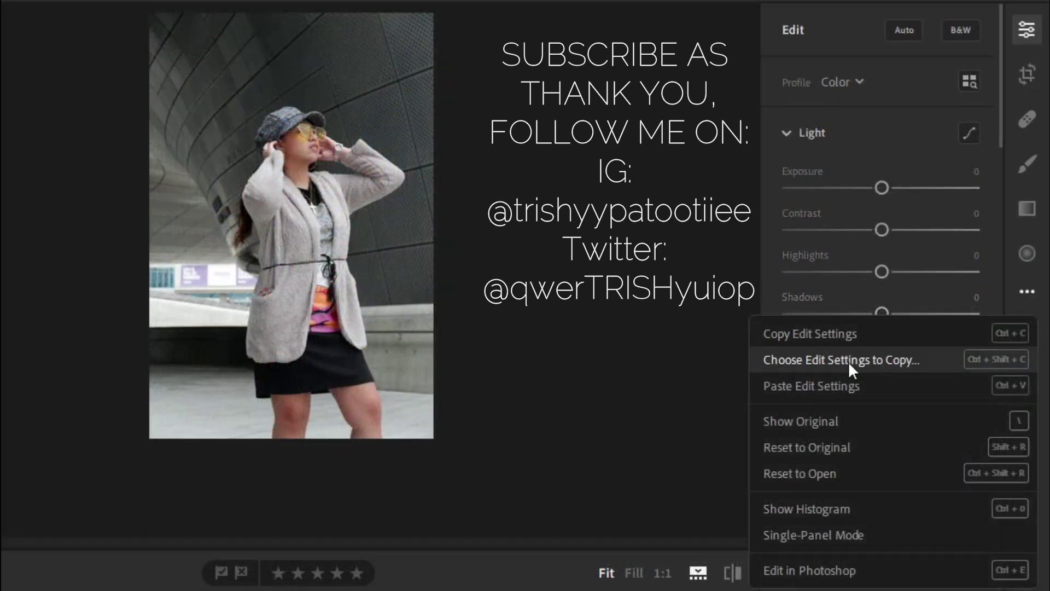
# Paste the copied settings onto the grey-cardigan photo and compare it with its original
pyautogui.click(830, 385)
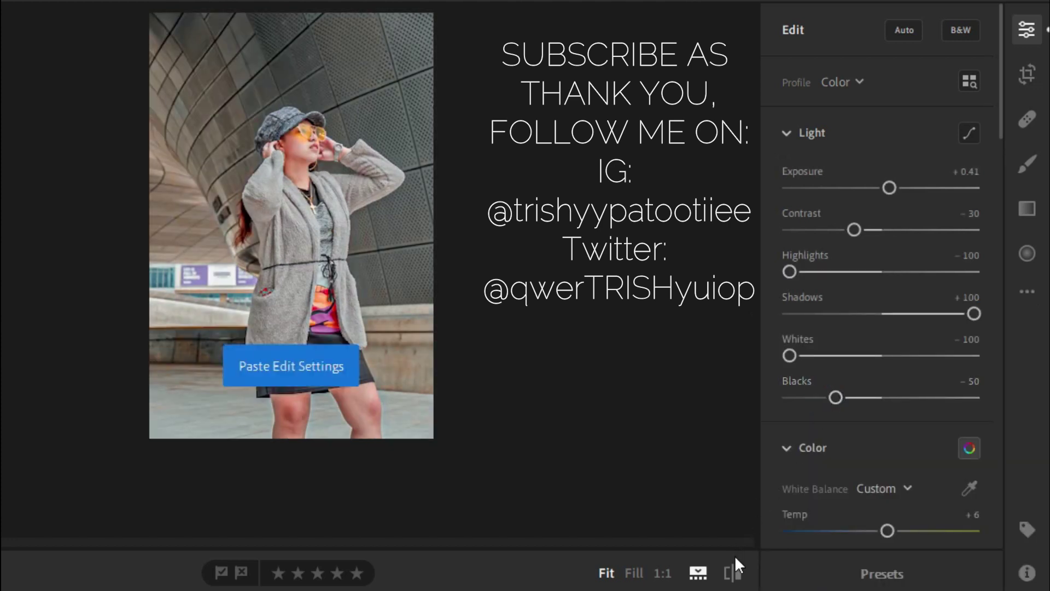
pyautogui.click(733, 572)
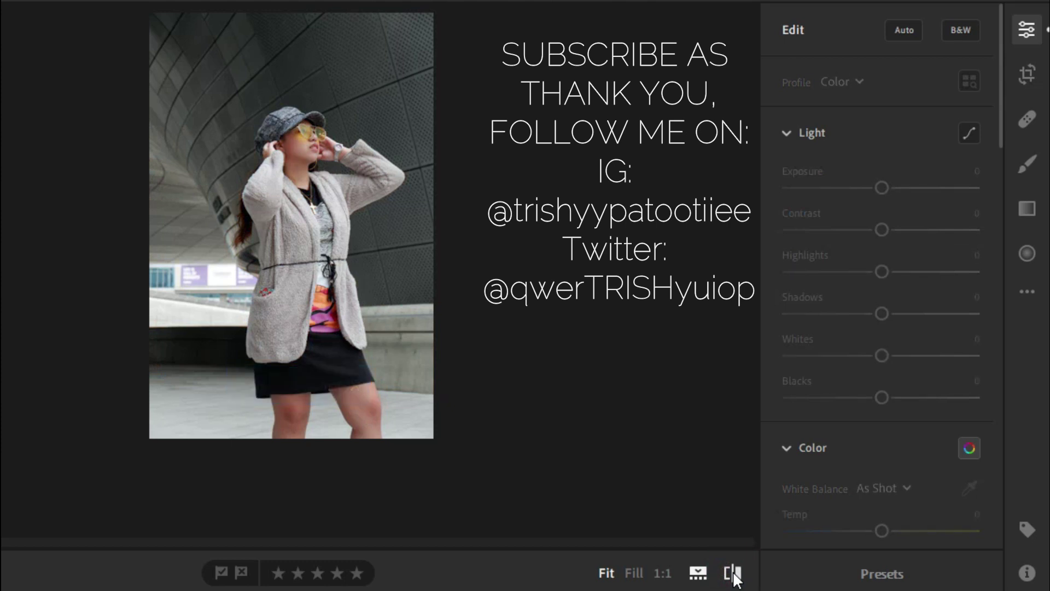
pyautogui.click(733, 571)
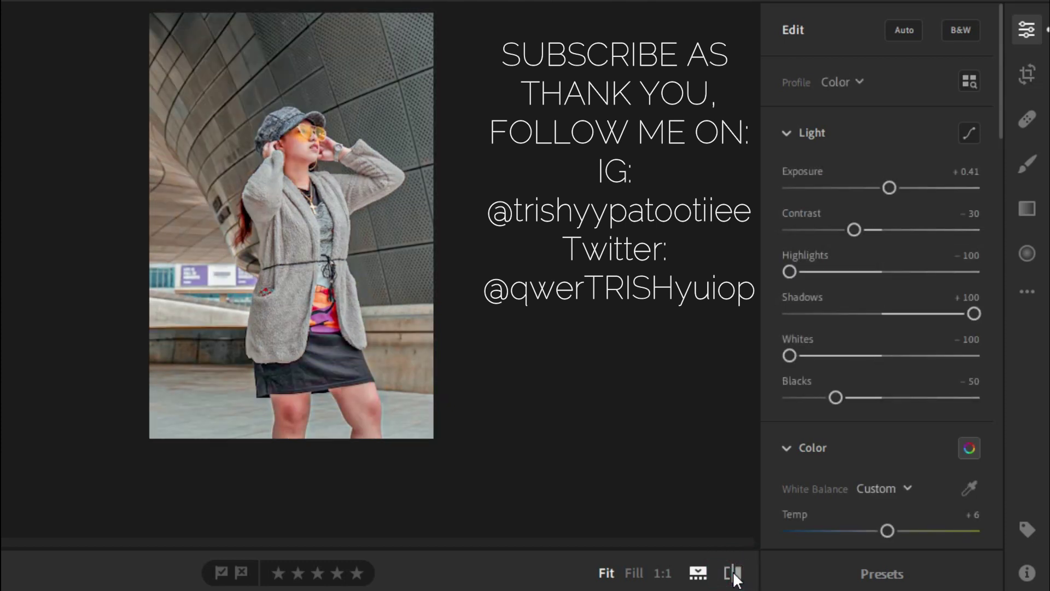